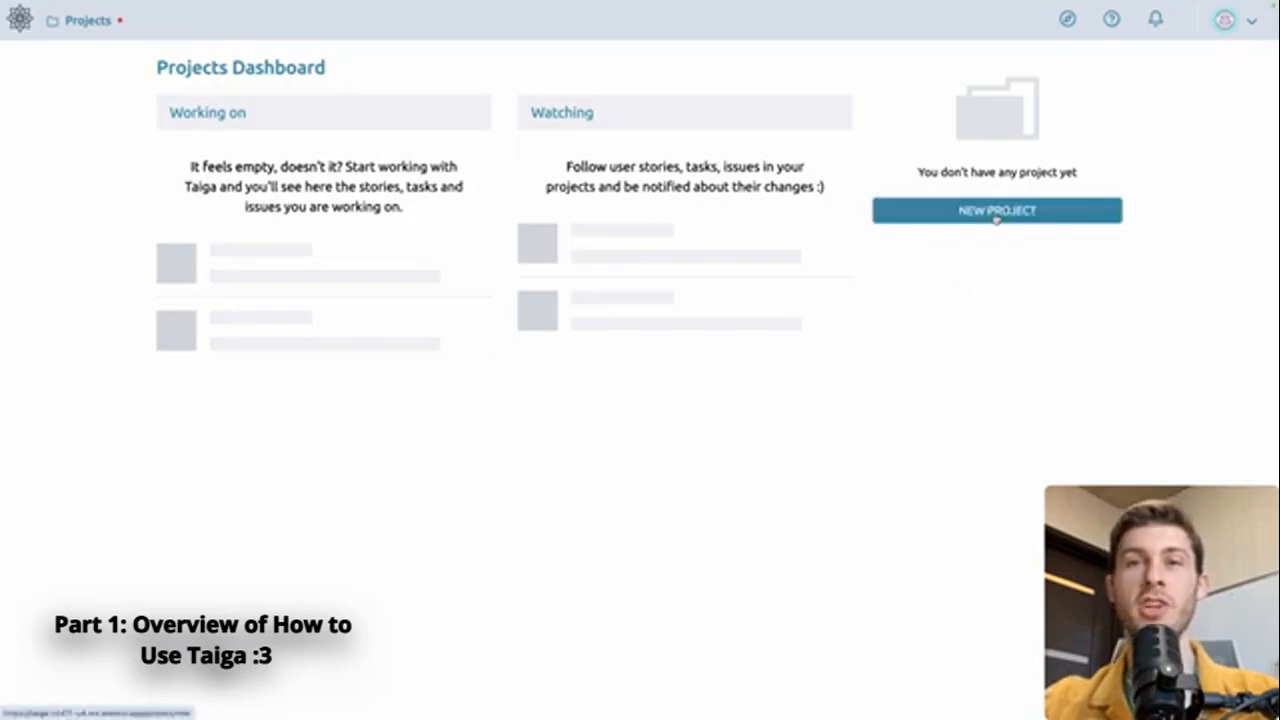
Step: Begin a new project, setting the announcements prompt to 'Don't ask again'
{"action": "left_click", "coordinate": [996, 214]}
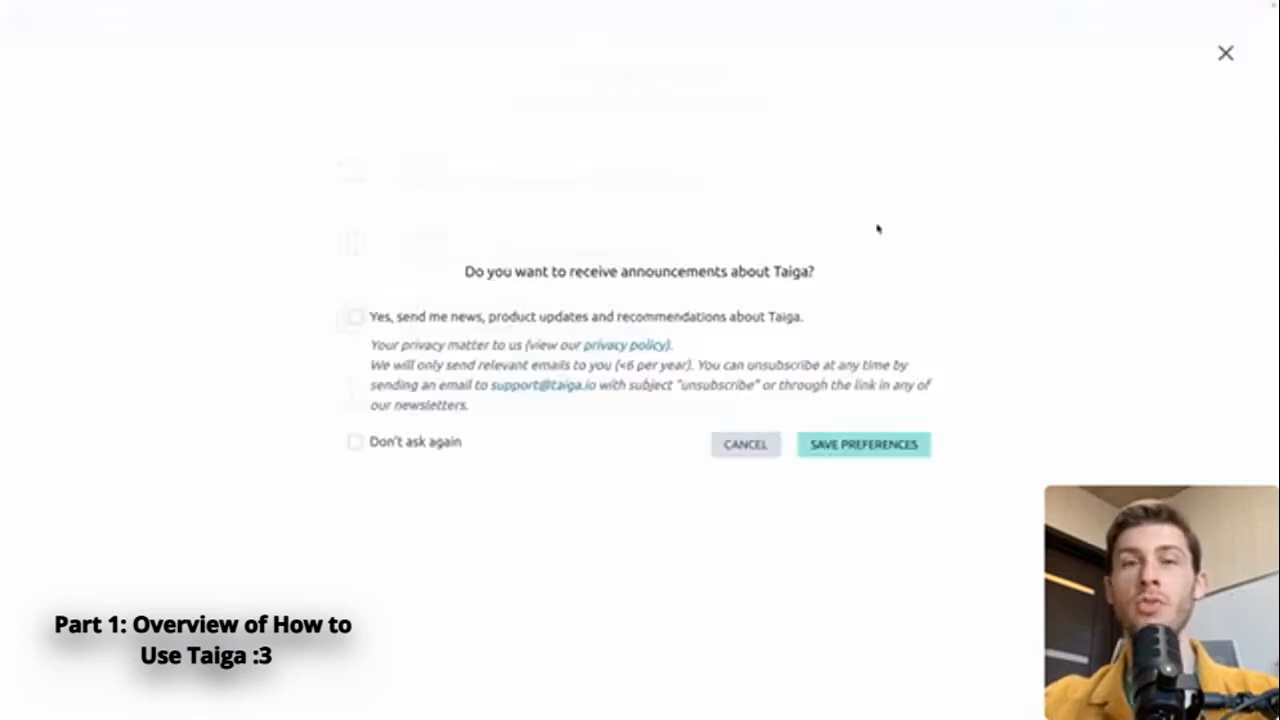
{"action": "left_click", "coordinate": [356, 445]}
{"action": "left_click", "coordinate": [843, 451]}
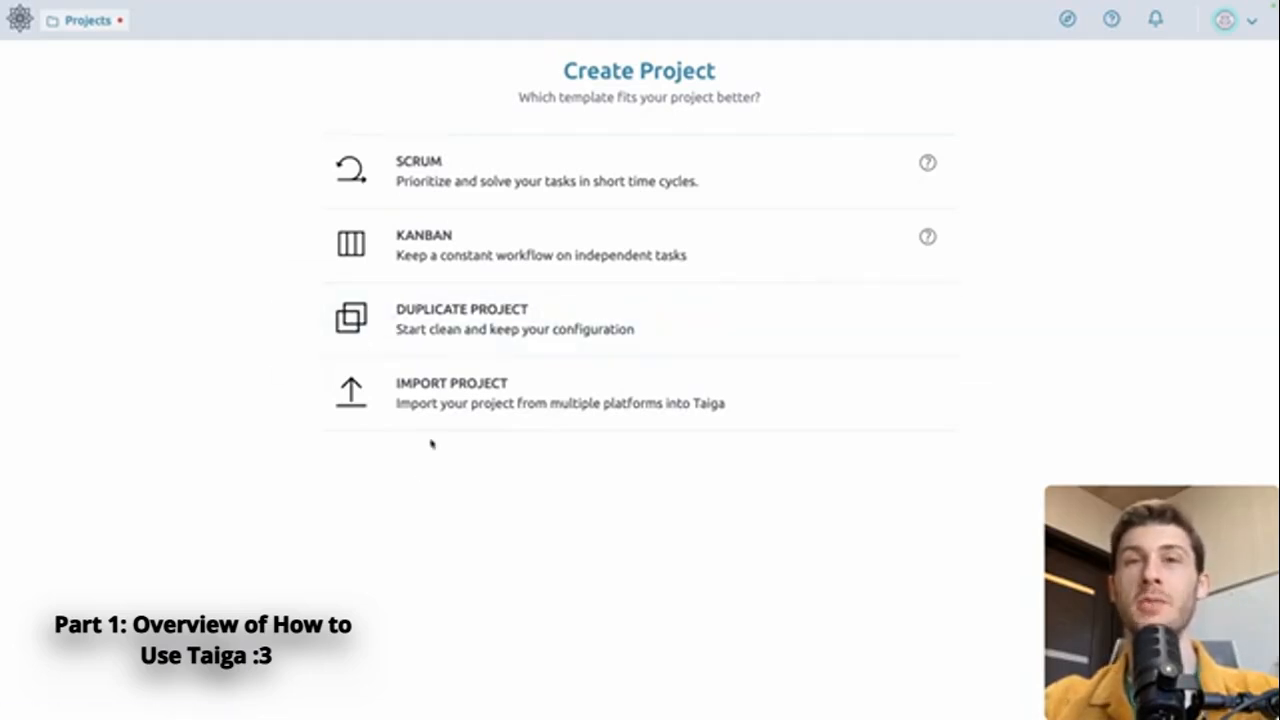
Step: Create a Scrum project named 'iOS App' with the description 'iOS App development'
{"action": "left_click", "coordinate": [549, 197]}
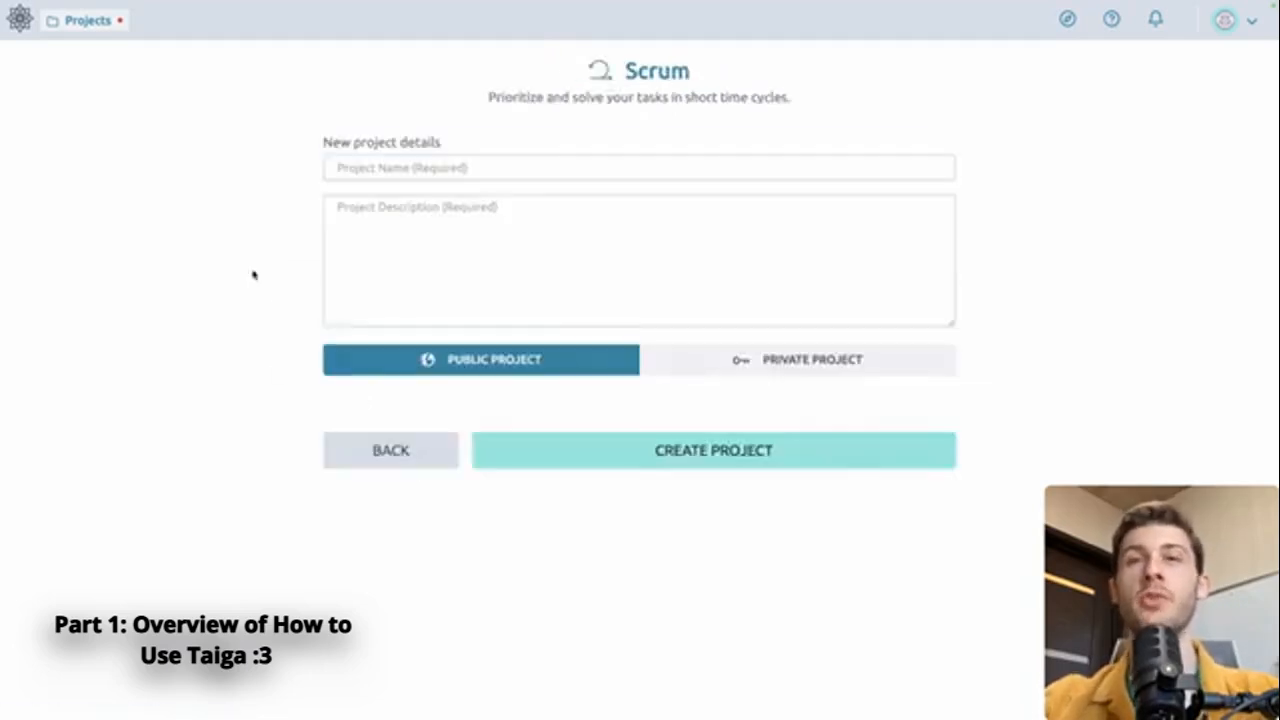
{"action": "left_click", "coordinate": [432, 168]}
{"action": "type", "text": "iOS App"}
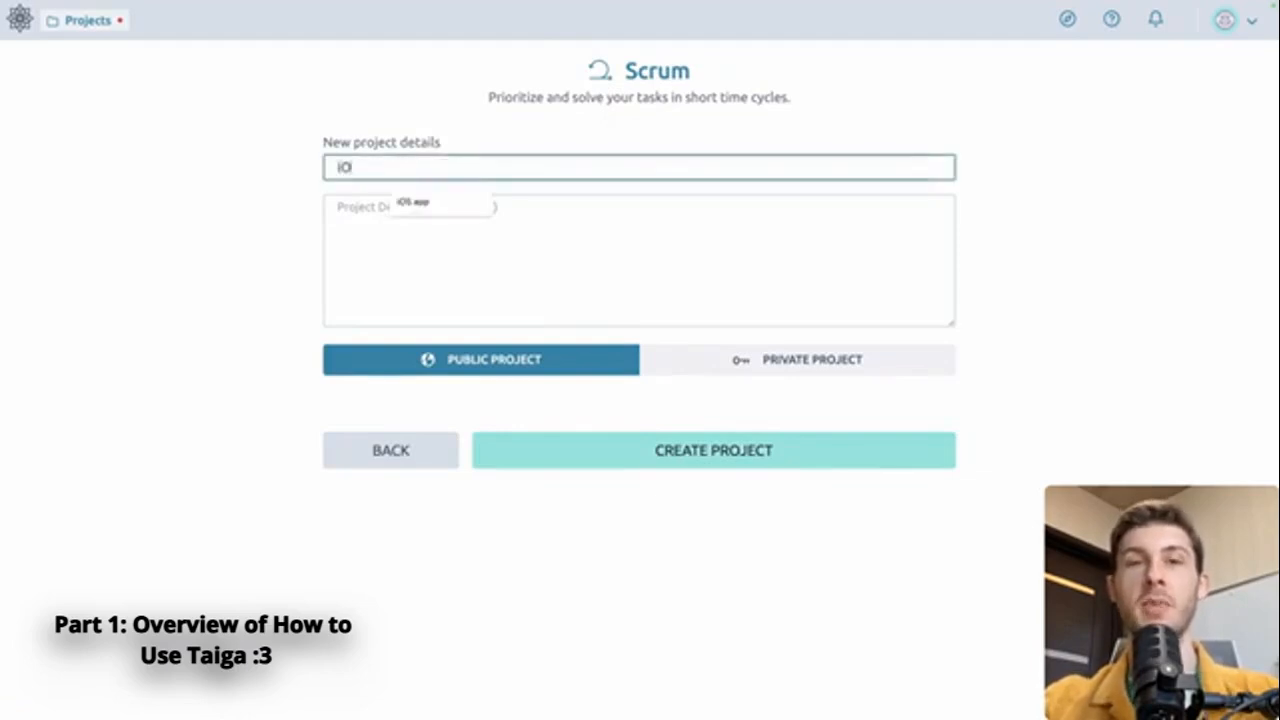
{"action": "key", "text": "Tab"}
{"action": "type", "text": "iOS App development"}
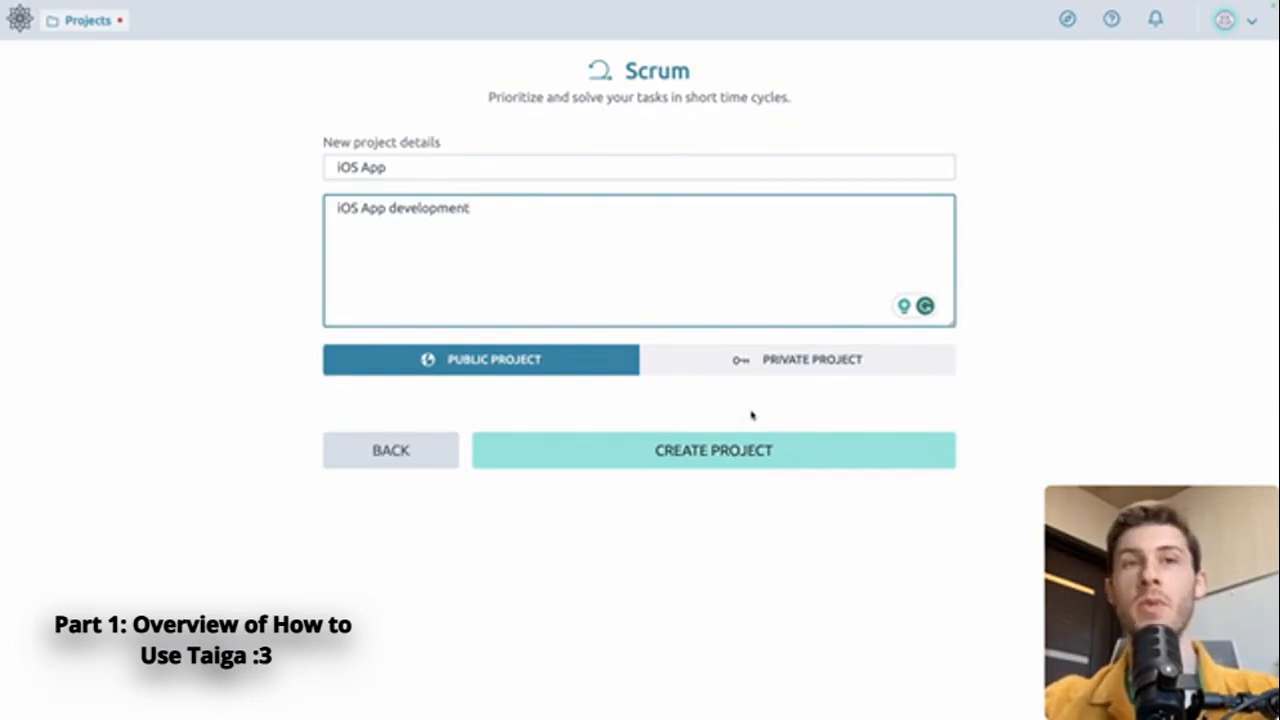
{"action": "left_click", "coordinate": [740, 448]}
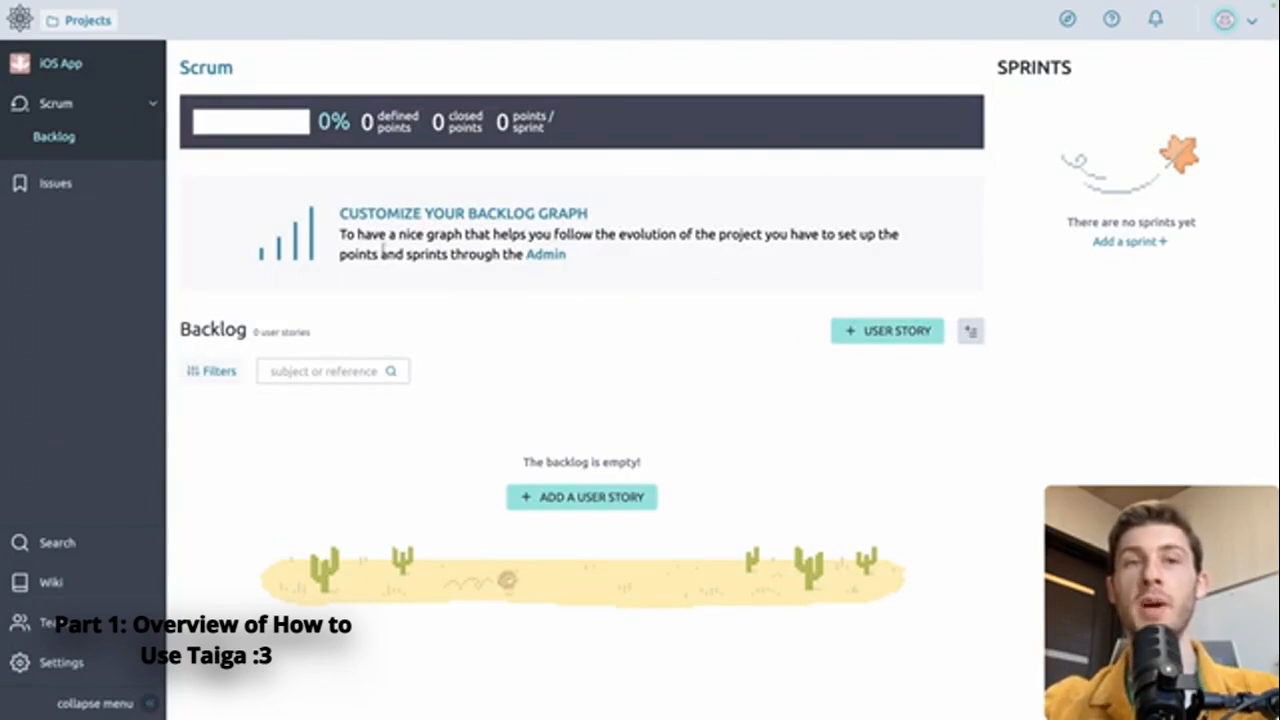
Step: From the project's Members settings, invite a teammate's e-mail address with the Front role
{"action": "left_click", "coordinate": [64, 663]}
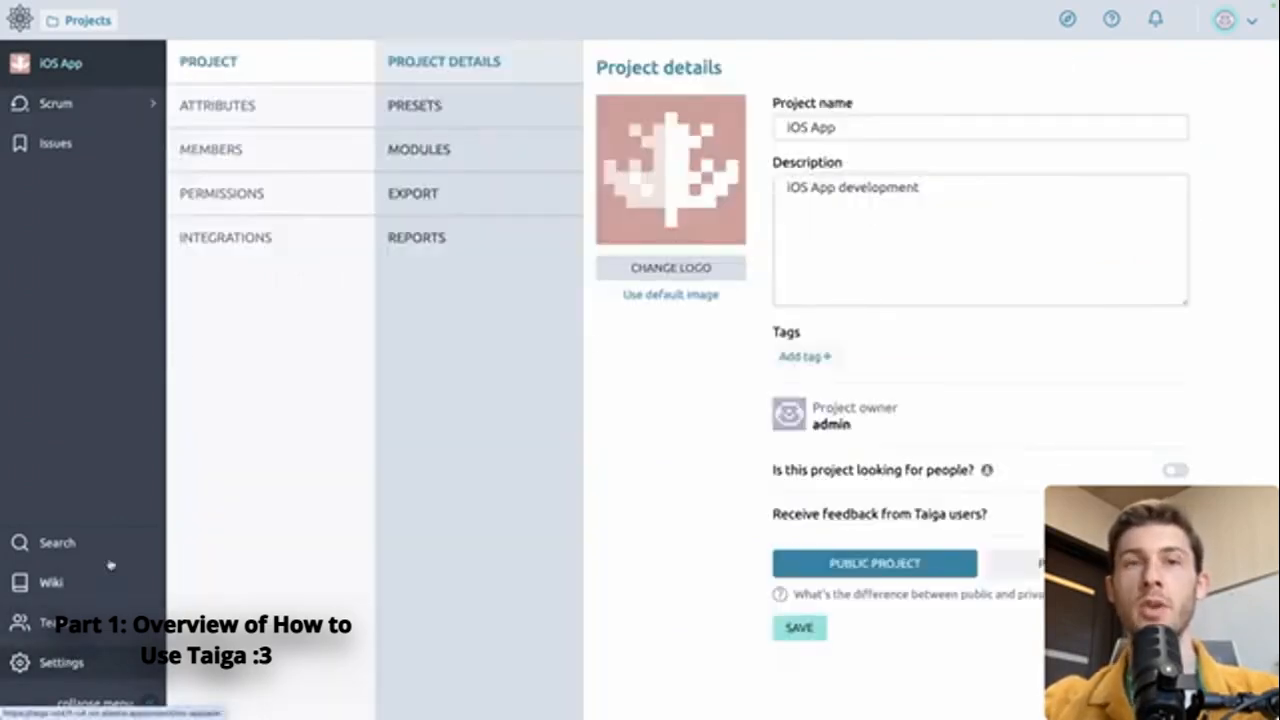
{"action": "left_click", "coordinate": [288, 163]}
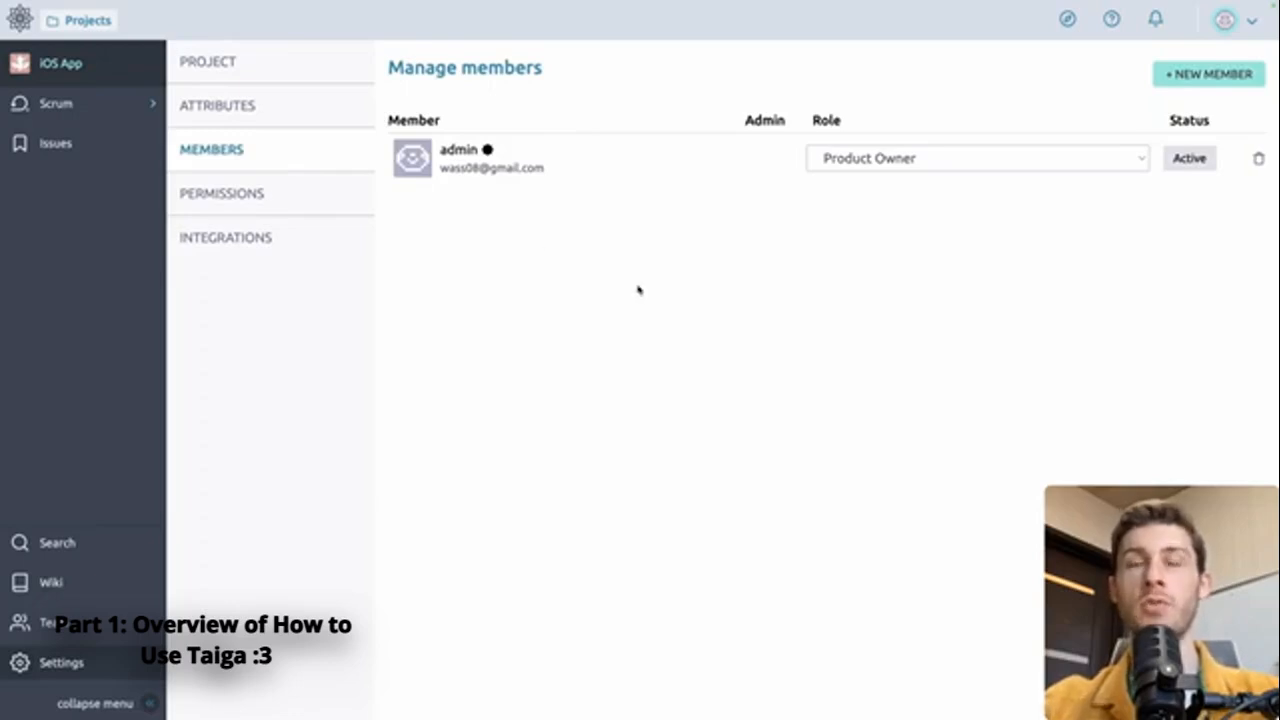
{"action": "left_click", "coordinate": [1200, 80]}
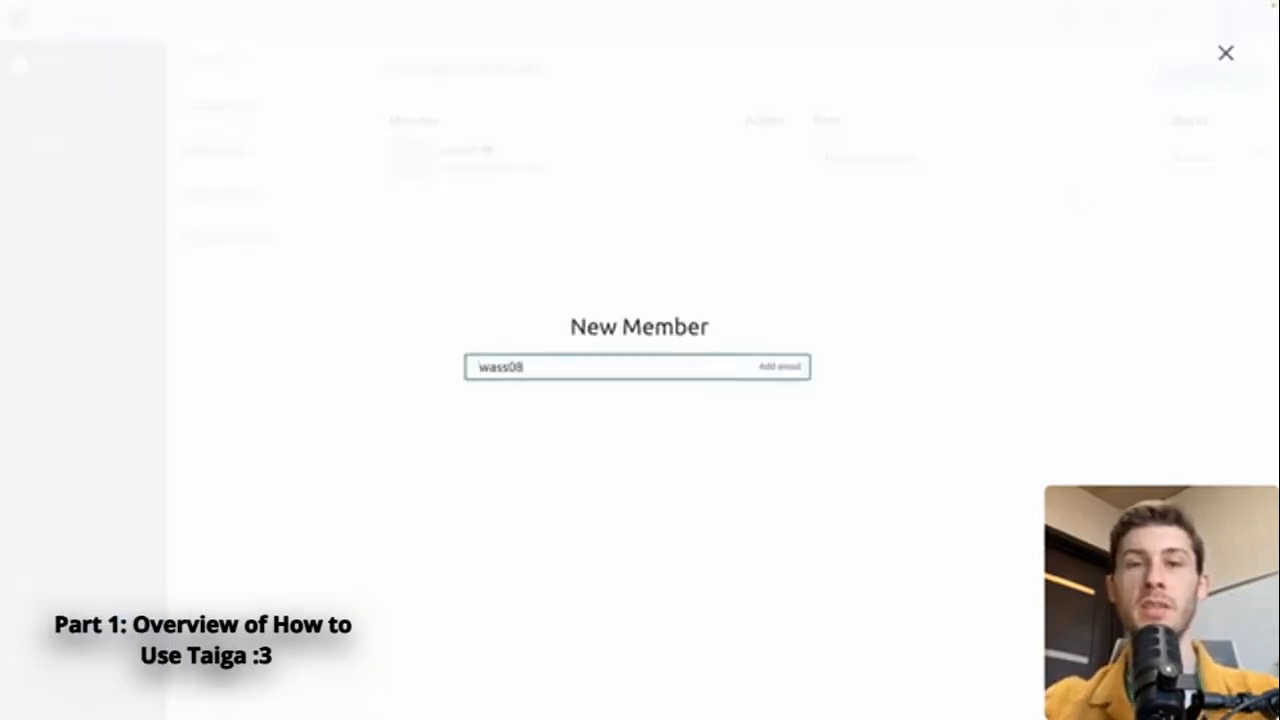
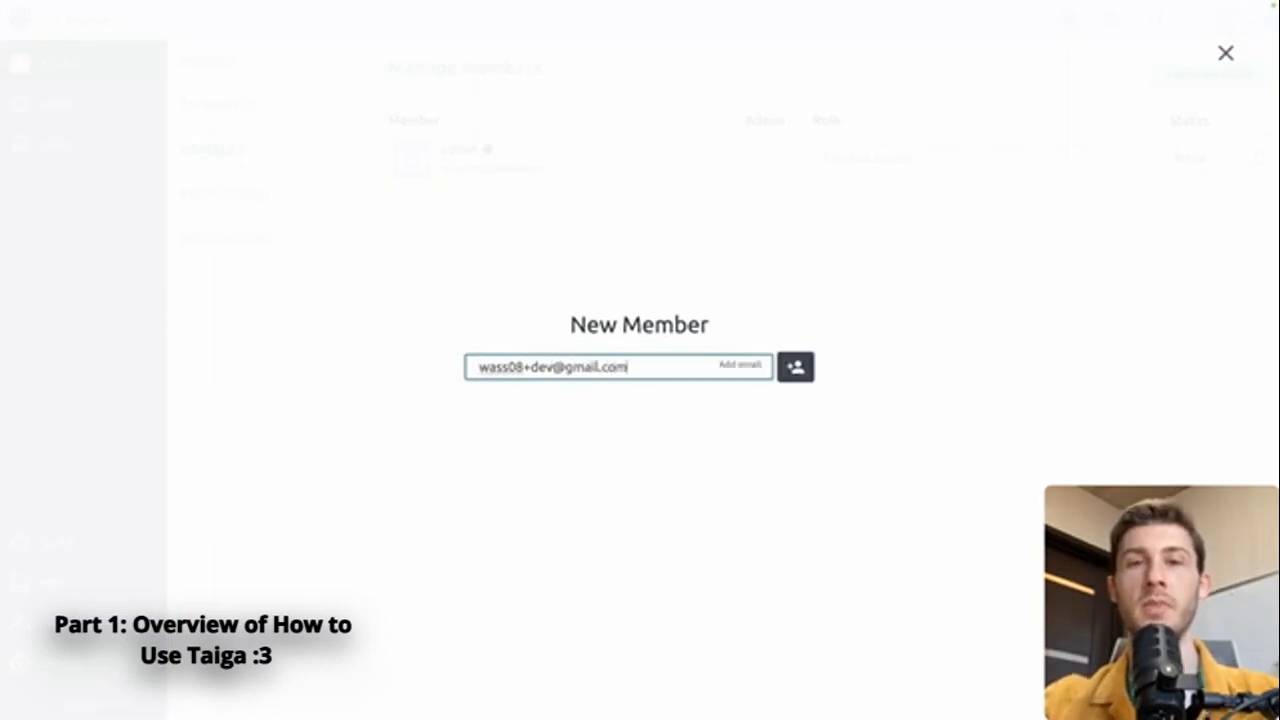
{"action": "left_click", "coordinate": [792, 367]}
{"action": "left_click", "coordinate": [782, 224]}
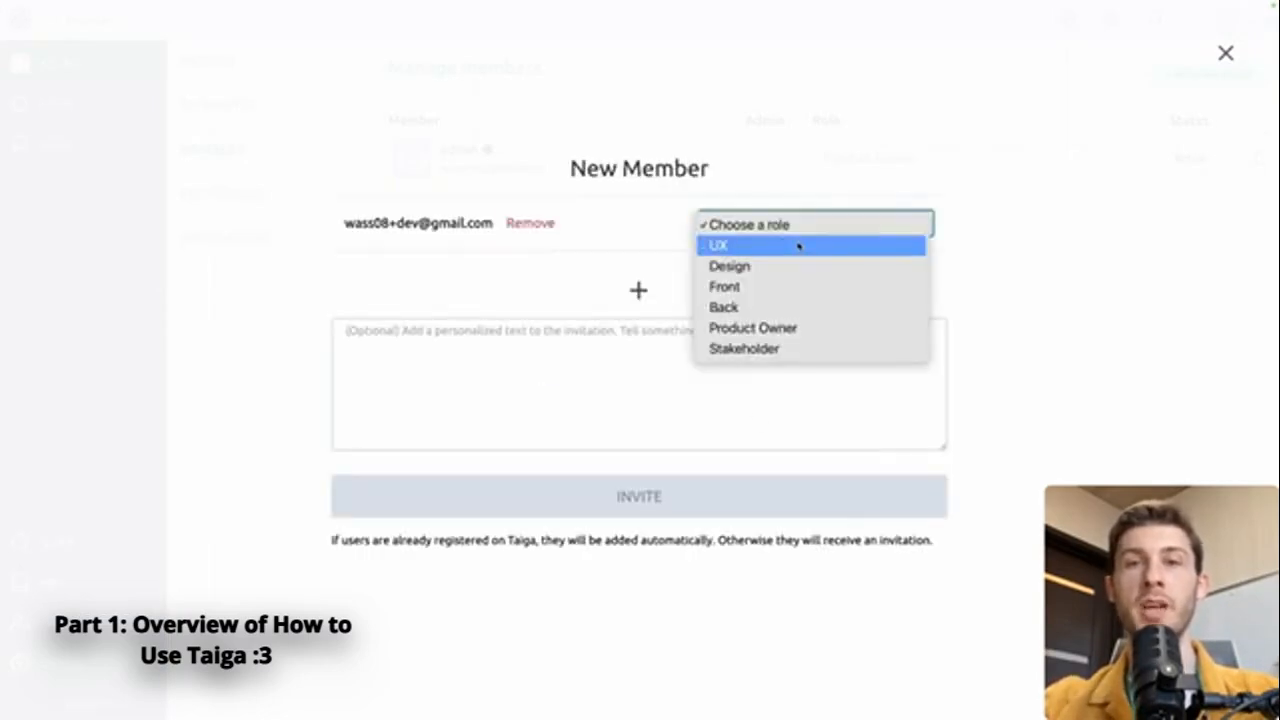
{"action": "left_click", "coordinate": [783, 289]}
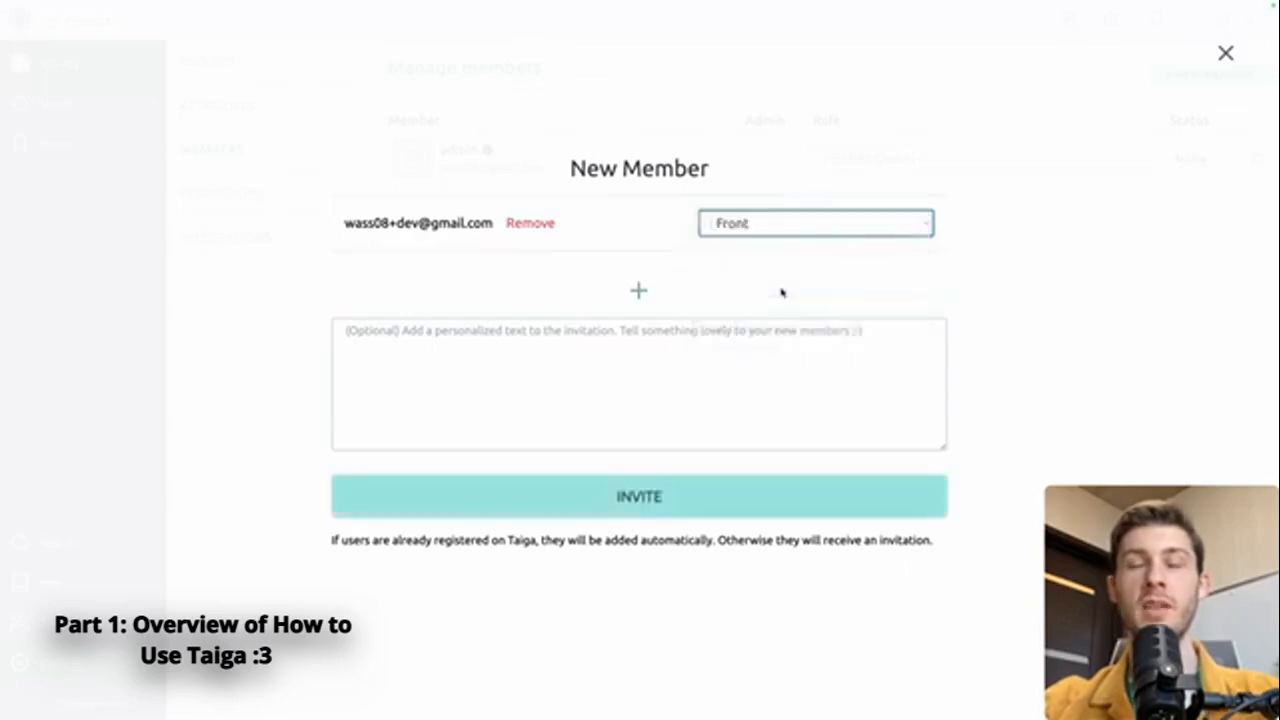
{"action": "left_click", "coordinate": [587, 498]}
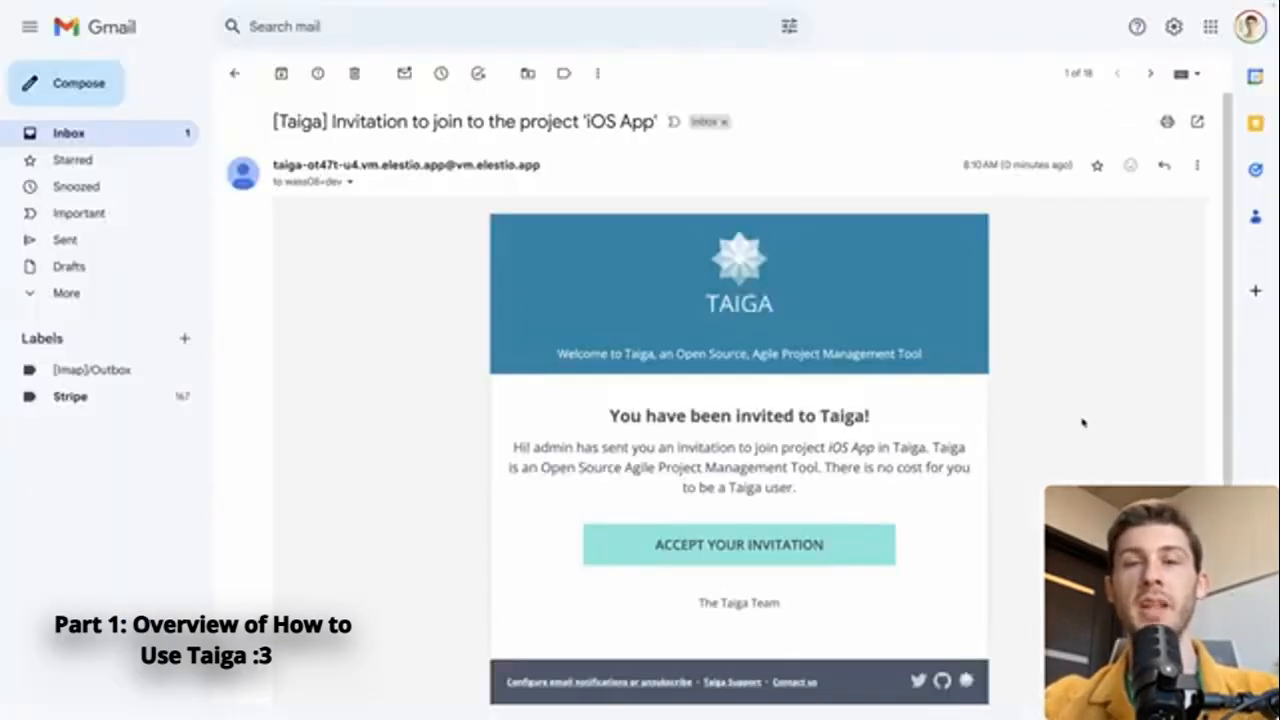
Step: Open the Taiga invitation's 'Accept your invitation' link in an incognito window
{"action": "right_click", "coordinate": [790, 548]}
{"action": "left_click", "coordinate": [848, 486]}
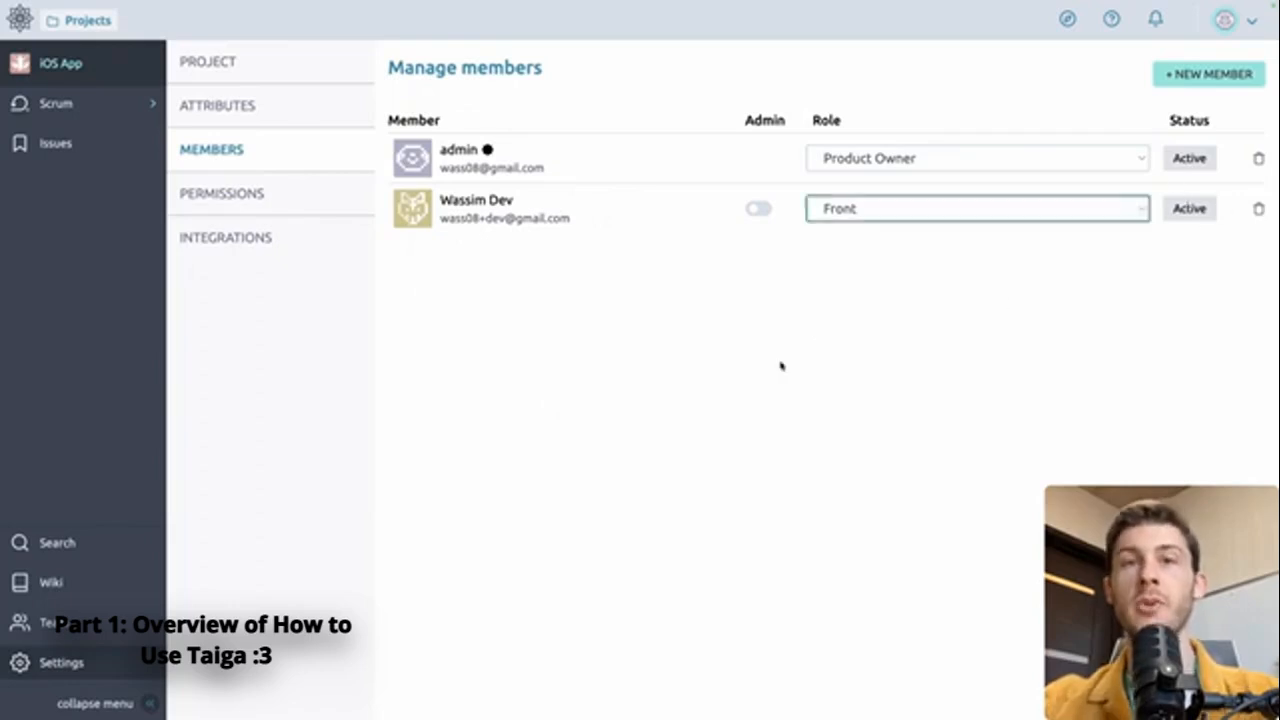
Step: Add a new role named QA in the project's permissions
{"action": "left_click", "coordinate": [934, 214]}
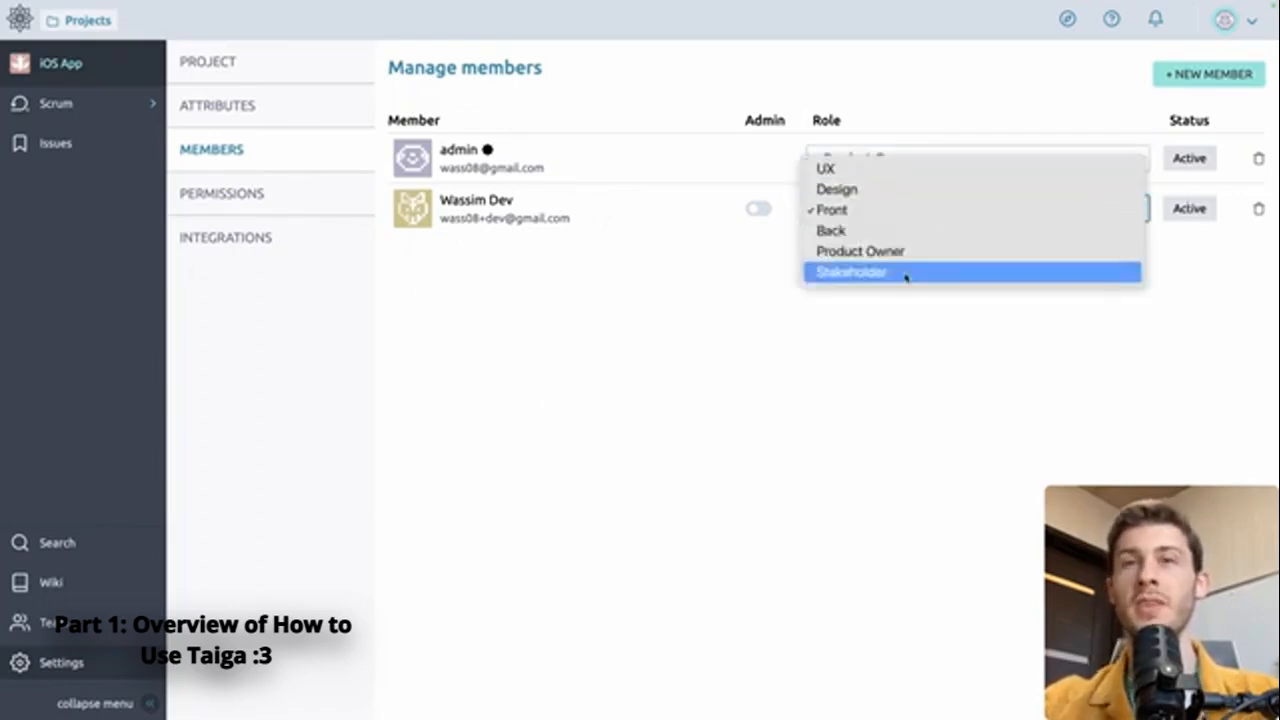
{"action": "left_click", "coordinate": [694, 270]}
{"action": "left_click", "coordinate": [294, 194]}
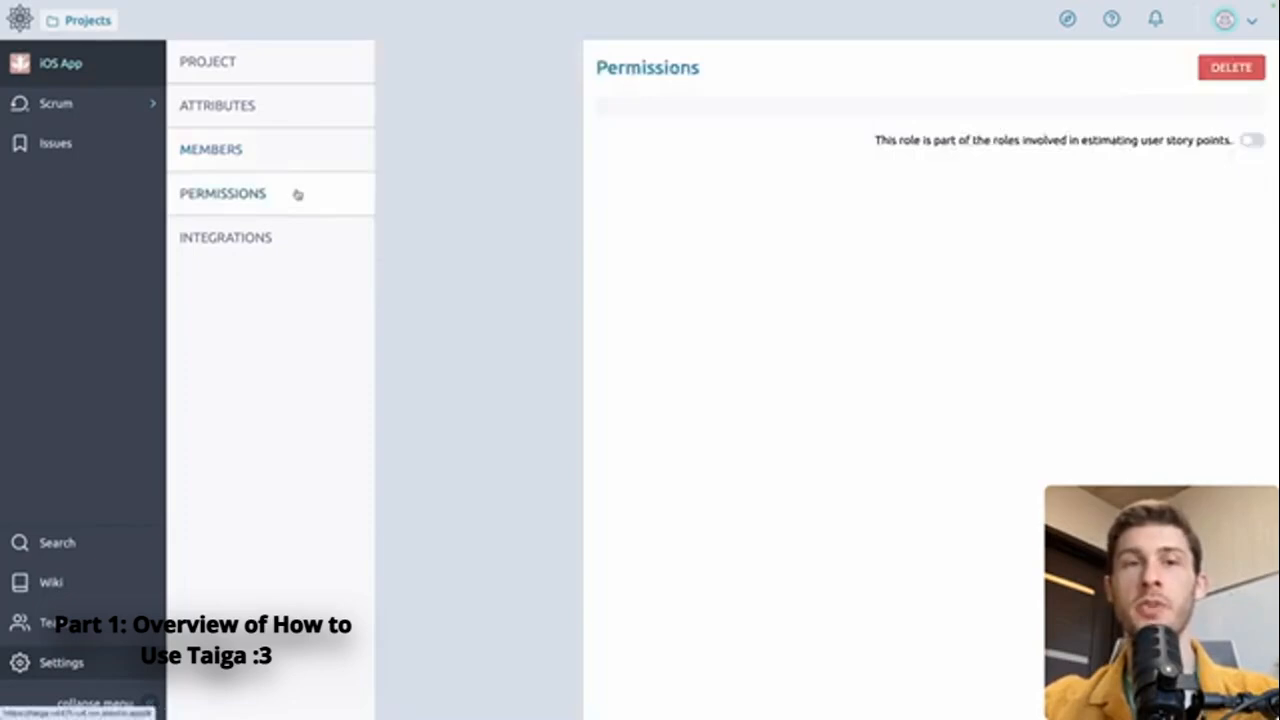
{"action": "left_click", "coordinate": [480, 375]}
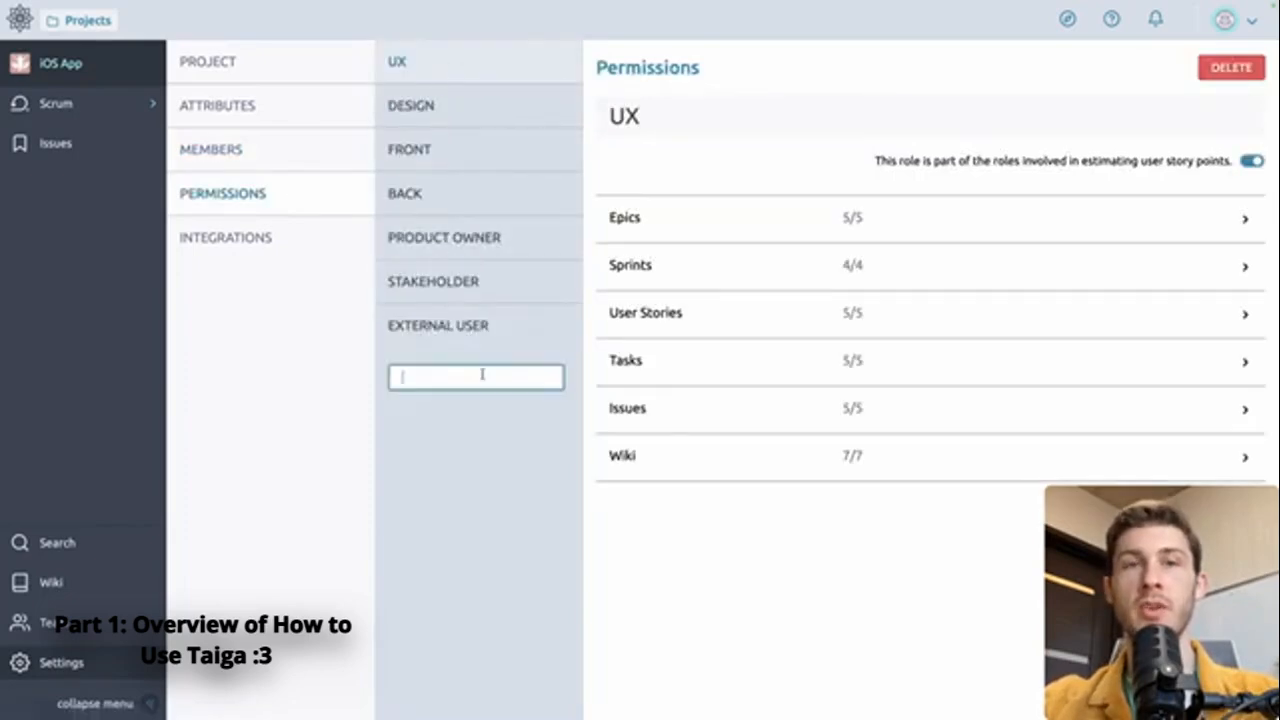
{"action": "type", "text": "QA"}
{"action": "key", "text": "Return"}
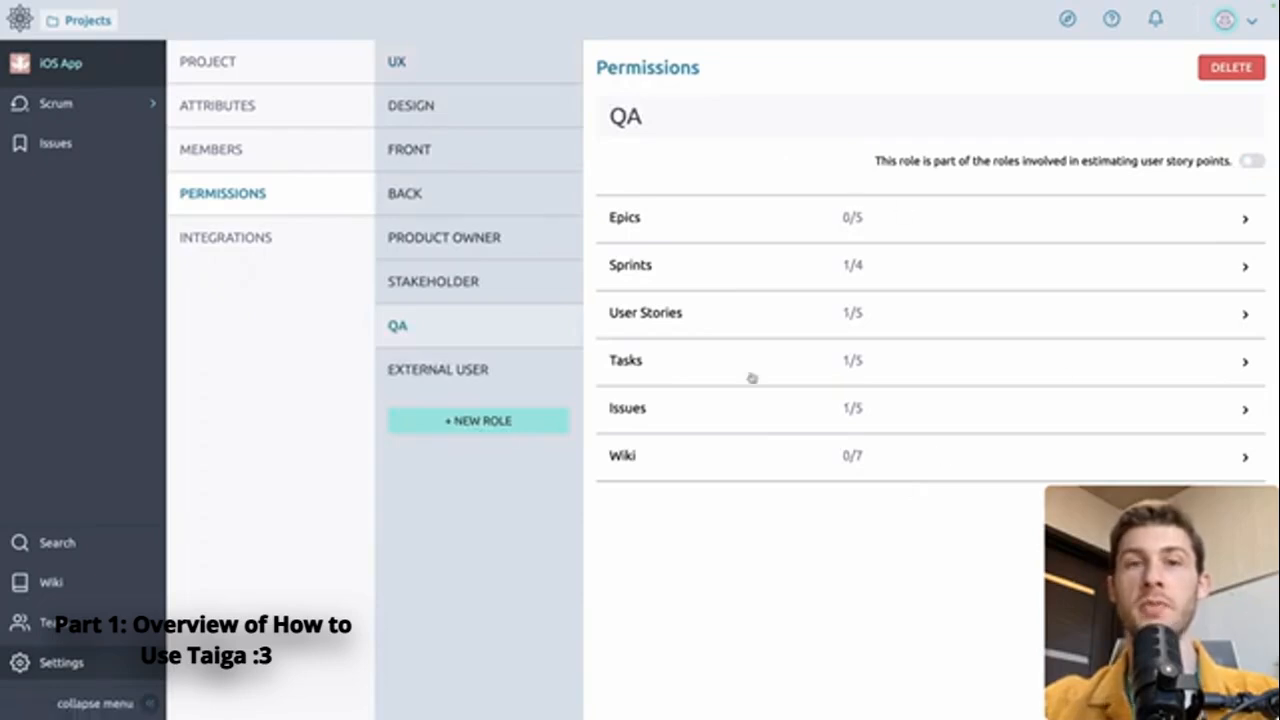
Step: Confirm on the Members page that the invited member keeps the Front role
{"action": "left_click", "coordinate": [319, 167]}
{"action": "left_click", "coordinate": [946, 210]}
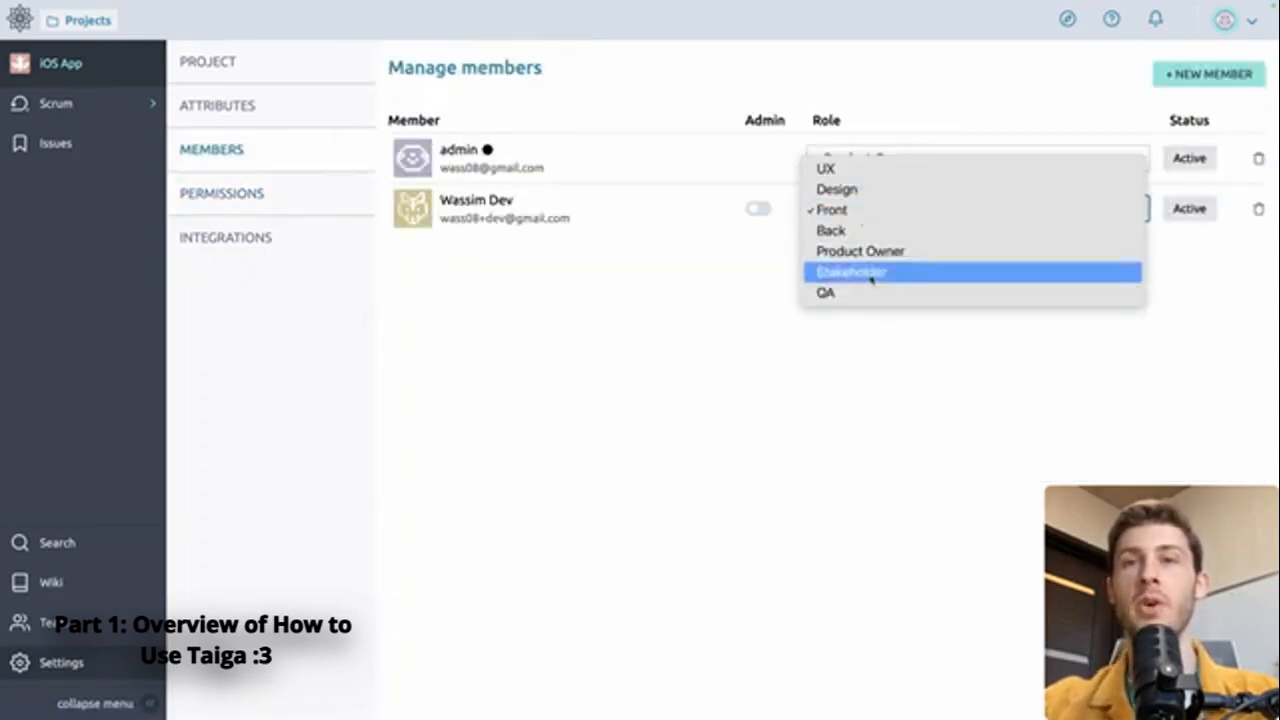
{"action": "left_click", "coordinate": [655, 364]}
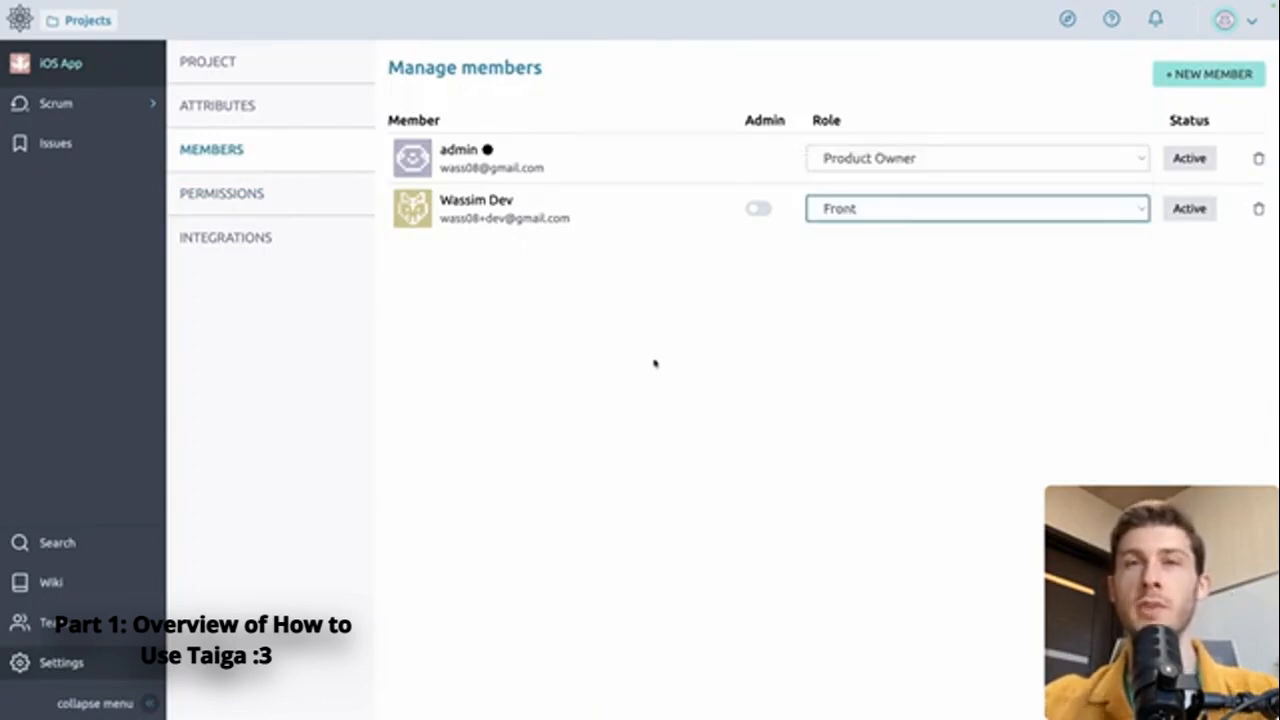
{"action": "left_click", "coordinate": [56, 103]}
Step: Draft story 'As a user, I want to see the list of my projects' with pasted description, assigned to admin
{"action": "left_click", "coordinate": [55, 137]}
{"action": "left_click", "coordinate": [534, 494]}
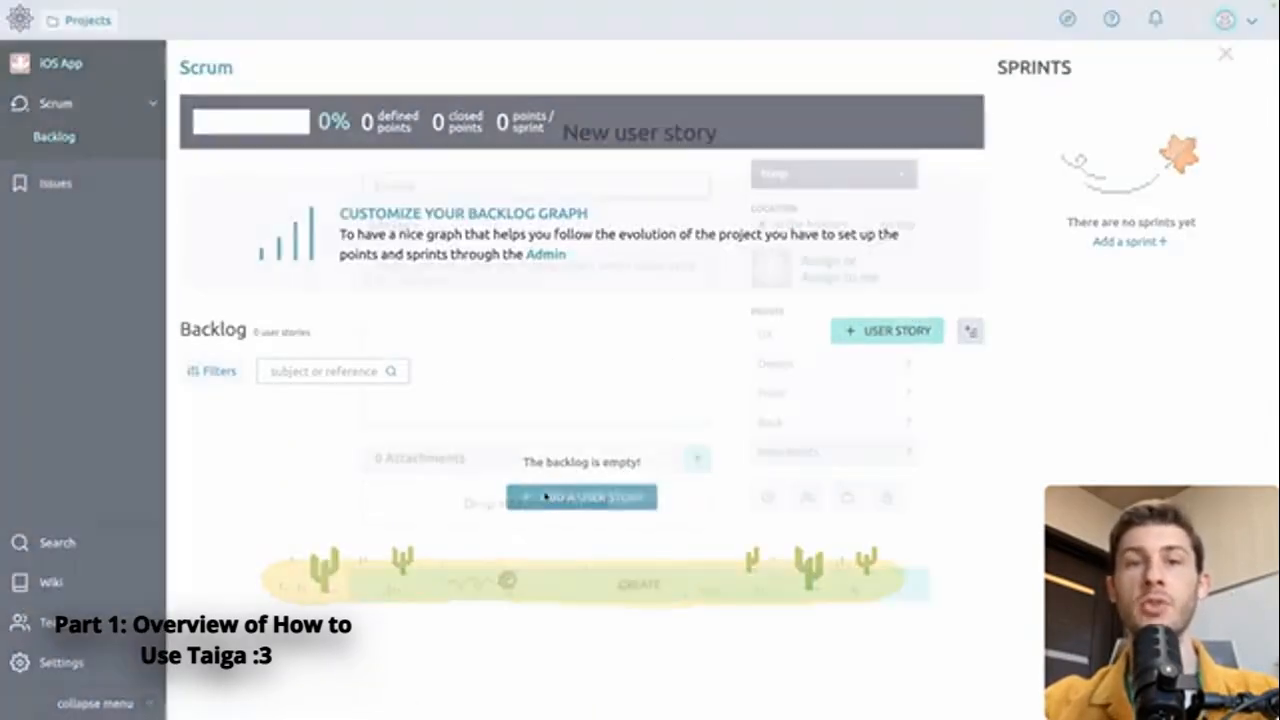
{"action": "type", "text": "As a user, I want to see the list of my projects"}
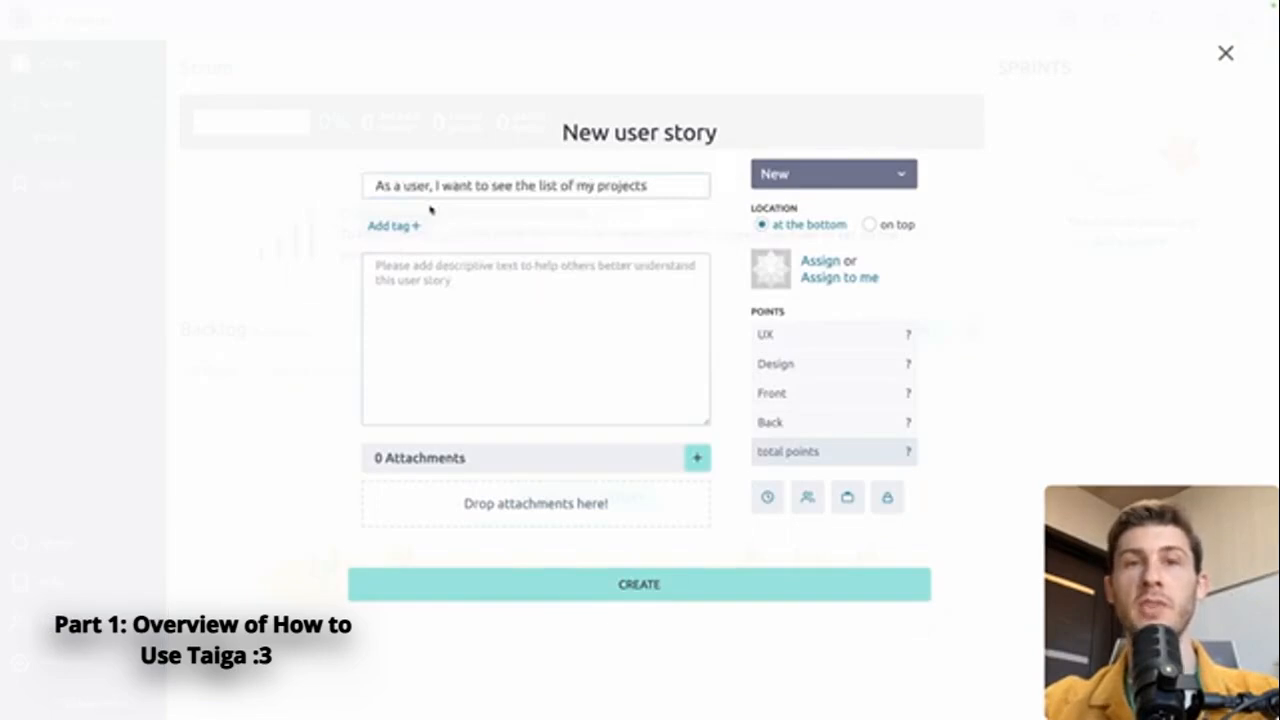
{"action": "left_click", "coordinate": [400, 225]}
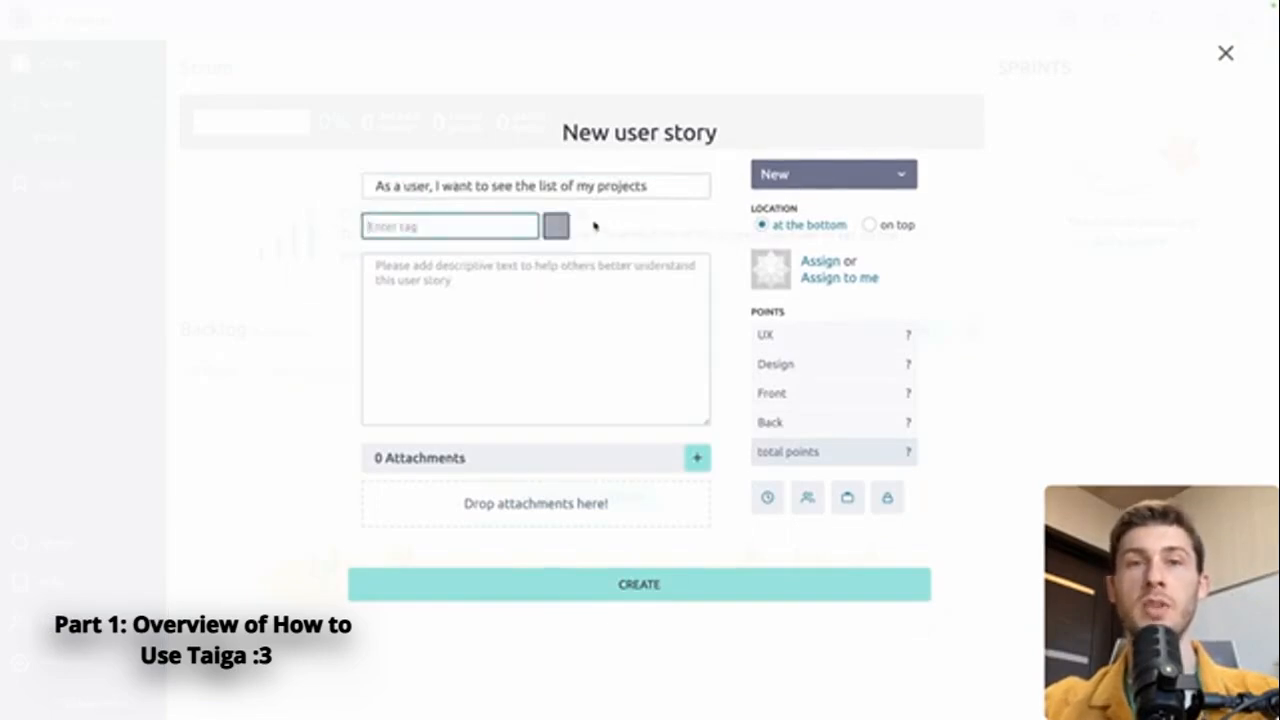
{"action": "left_click", "coordinate": [377, 267]}
{"action": "type", "text": "User should be able to: - view its projects - view the project status - have access to actions: update/duplicate/open"}
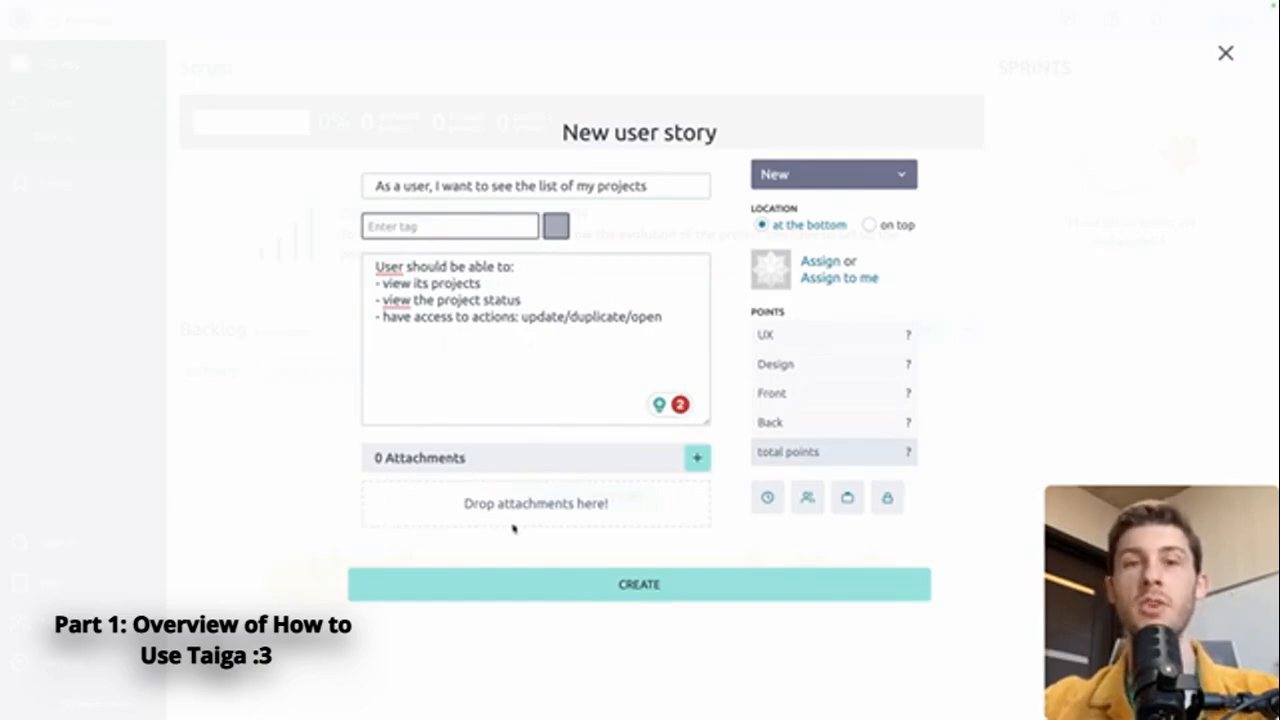
{"action": "left_click", "coordinate": [828, 262]}
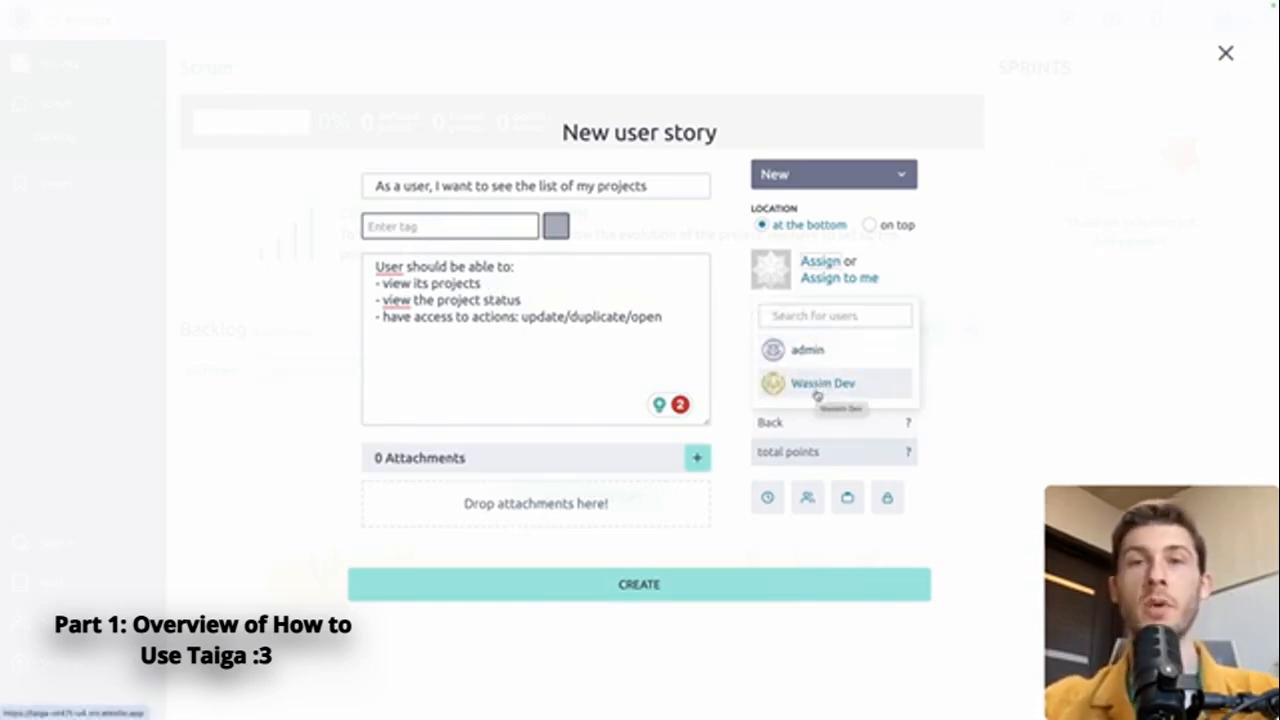
{"action": "left_click", "coordinate": [805, 350]}
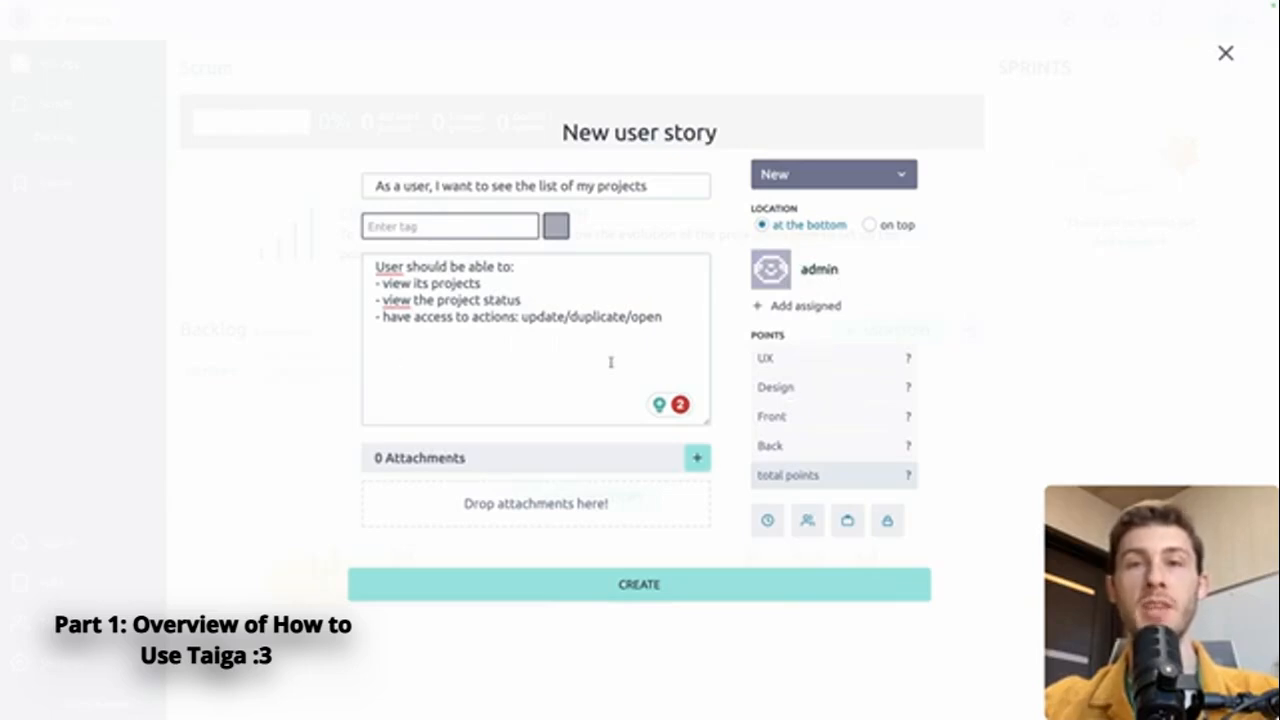
Step: Estimate the story at Design 2, Front 3 and Back 3 points
{"action": "left_click", "coordinate": [855, 388]}
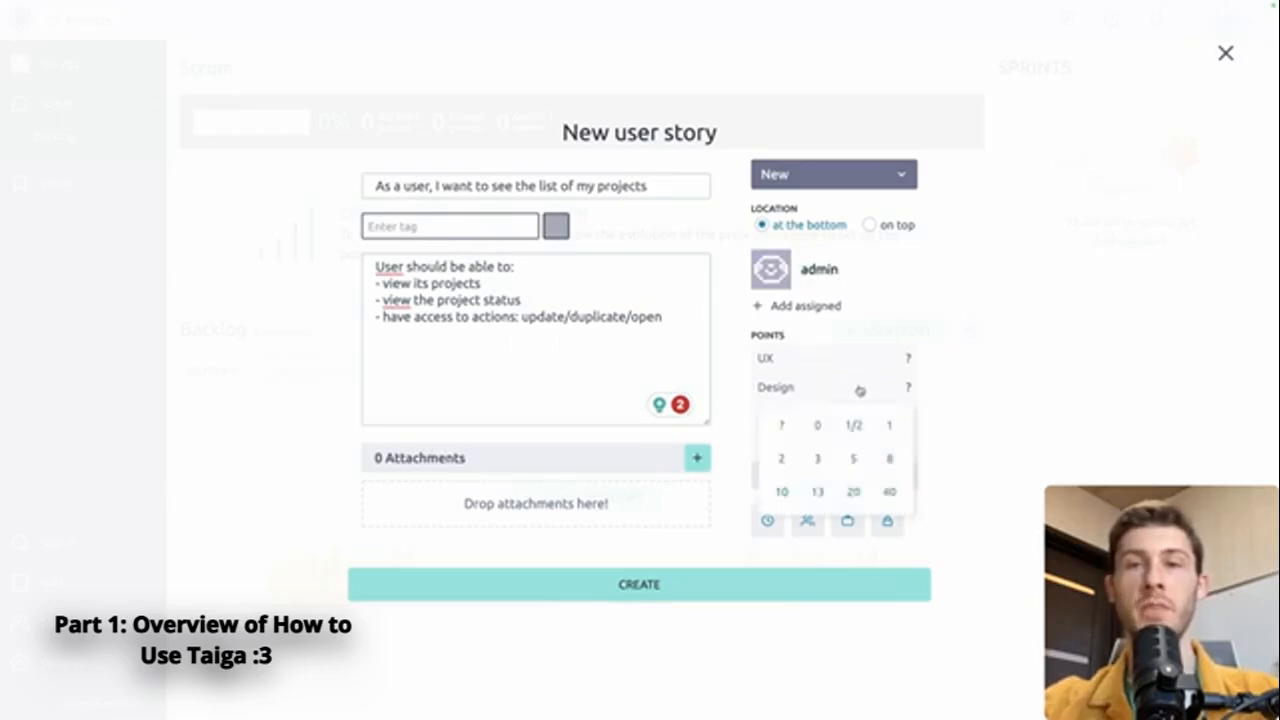
{"action": "left_click", "coordinate": [781, 458]}
{"action": "left_click", "coordinate": [880, 418]}
{"action": "left_click", "coordinate": [817, 486]}
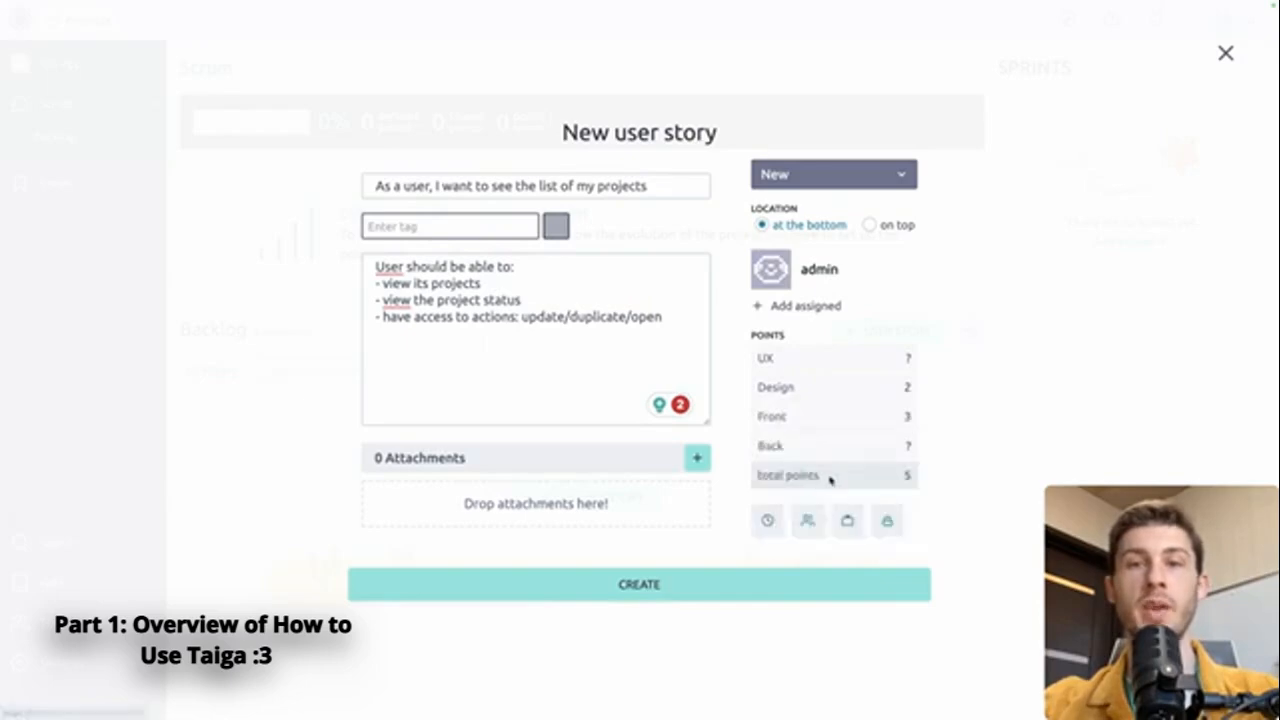
{"action": "left_click", "coordinate": [857, 446]}
{"action": "left_click", "coordinate": [819, 516]}
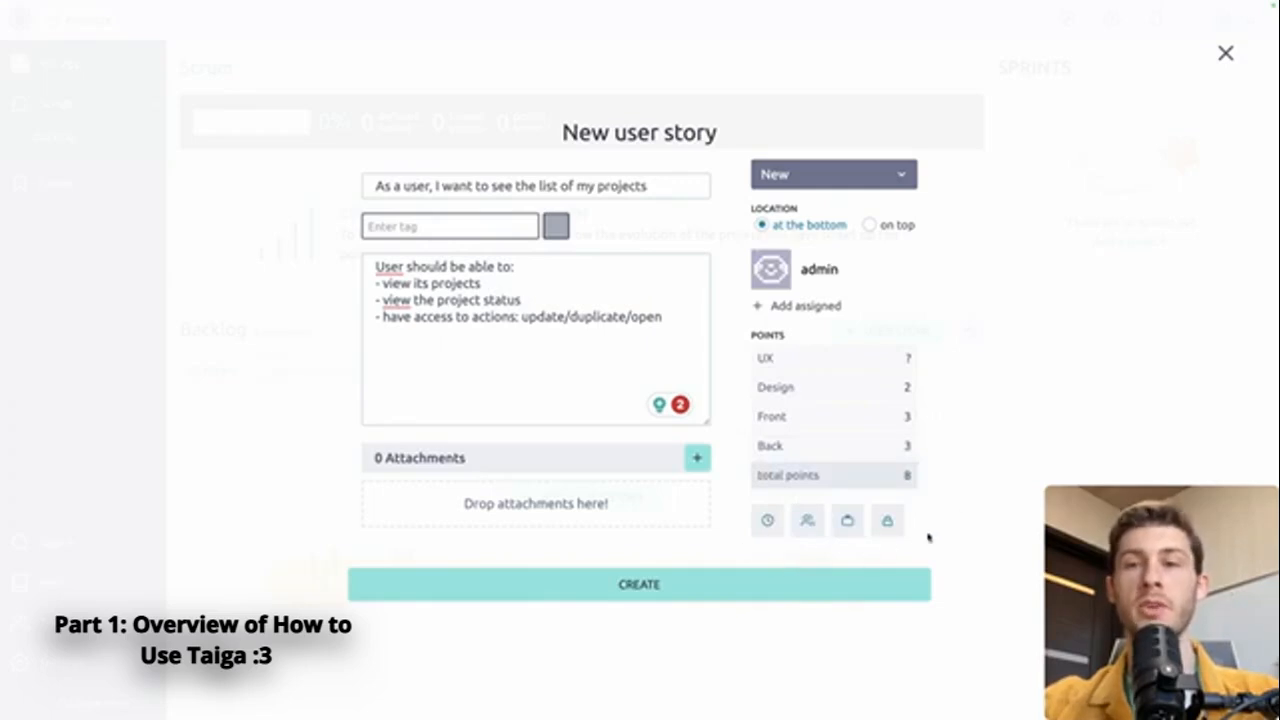
Step: Set the story's due date to 8 February 2024 and create it
{"action": "left_click", "coordinate": [767, 521]}
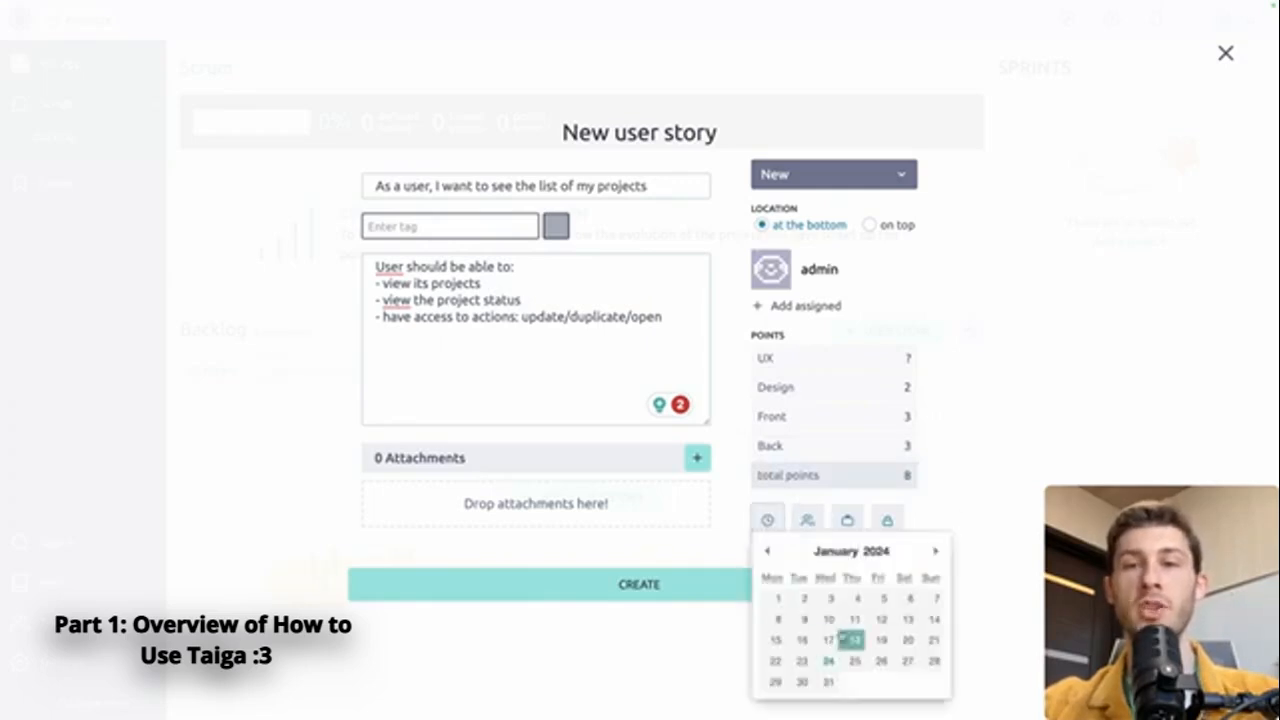
{"action": "left_click", "coordinate": [933, 553]}
{"action": "left_click", "coordinate": [855, 620]}
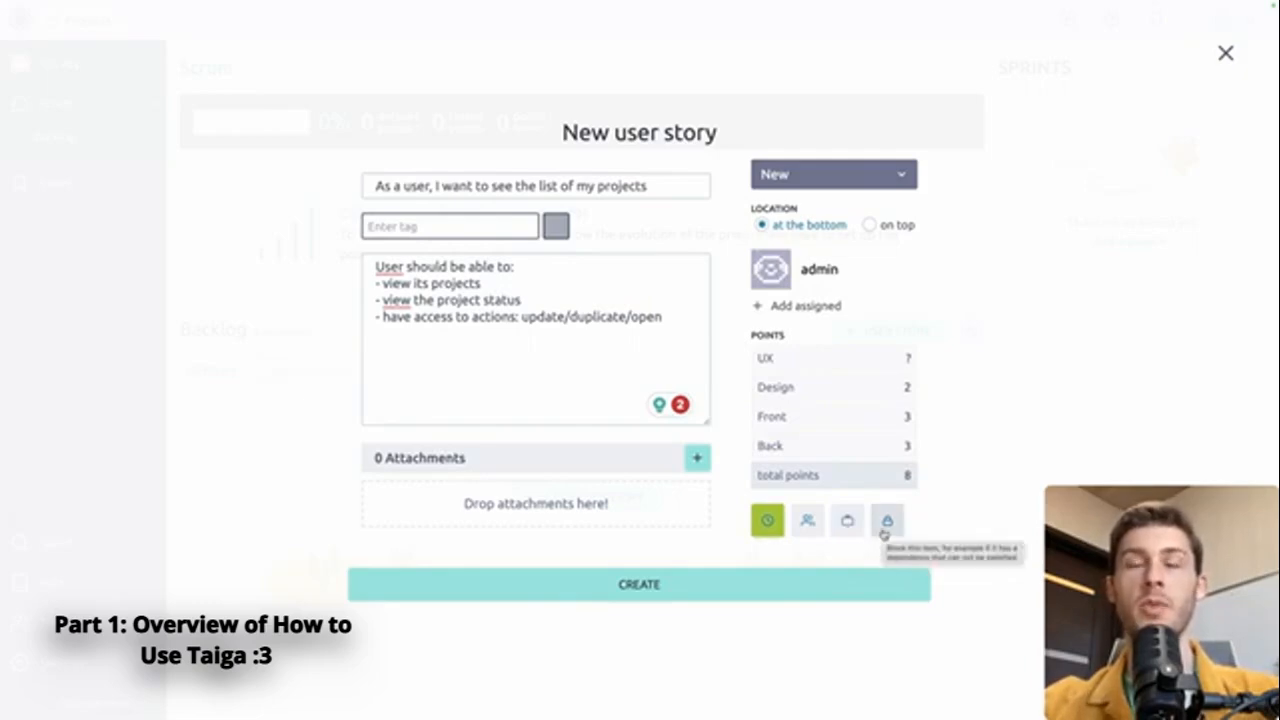
{"action": "left_click", "coordinate": [750, 584]}
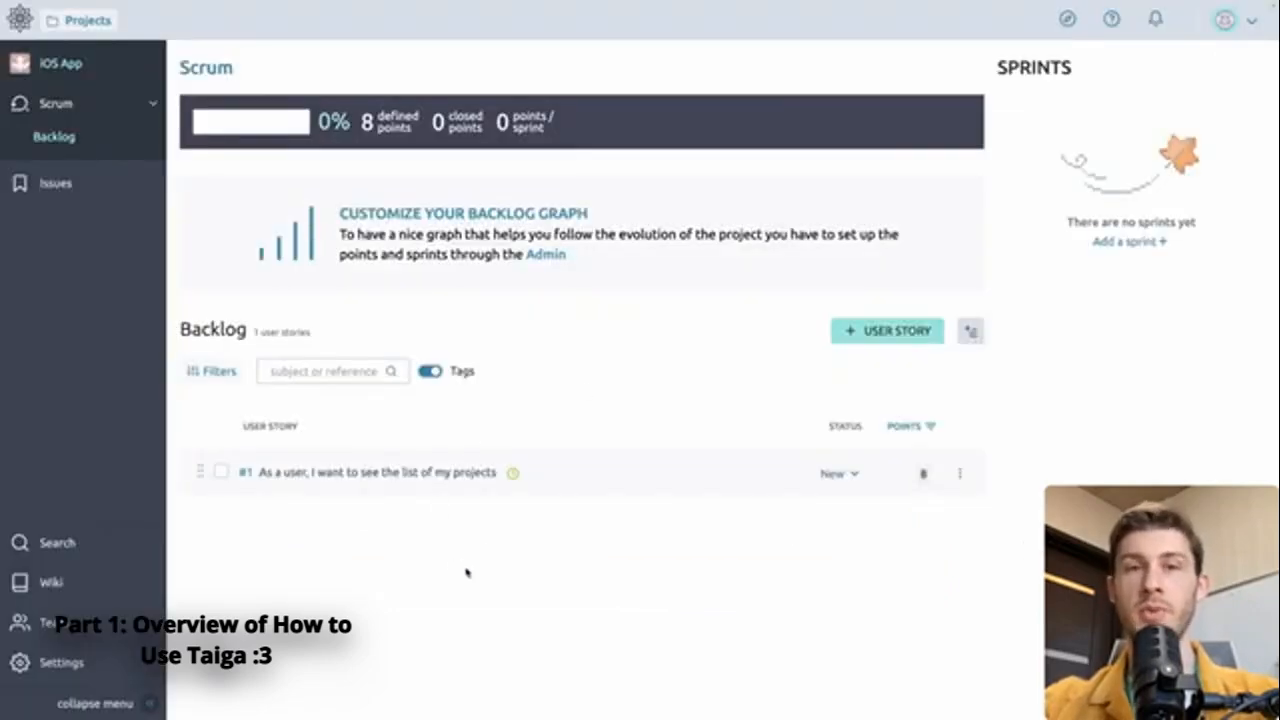
Step: Create sprint 'Dashboard' ending 07 Feb 2024, move story #1 into it, and view its taskboard
{"action": "left_click", "coordinate": [1113, 244]}
{"action": "type", "text": "Dashboard"}
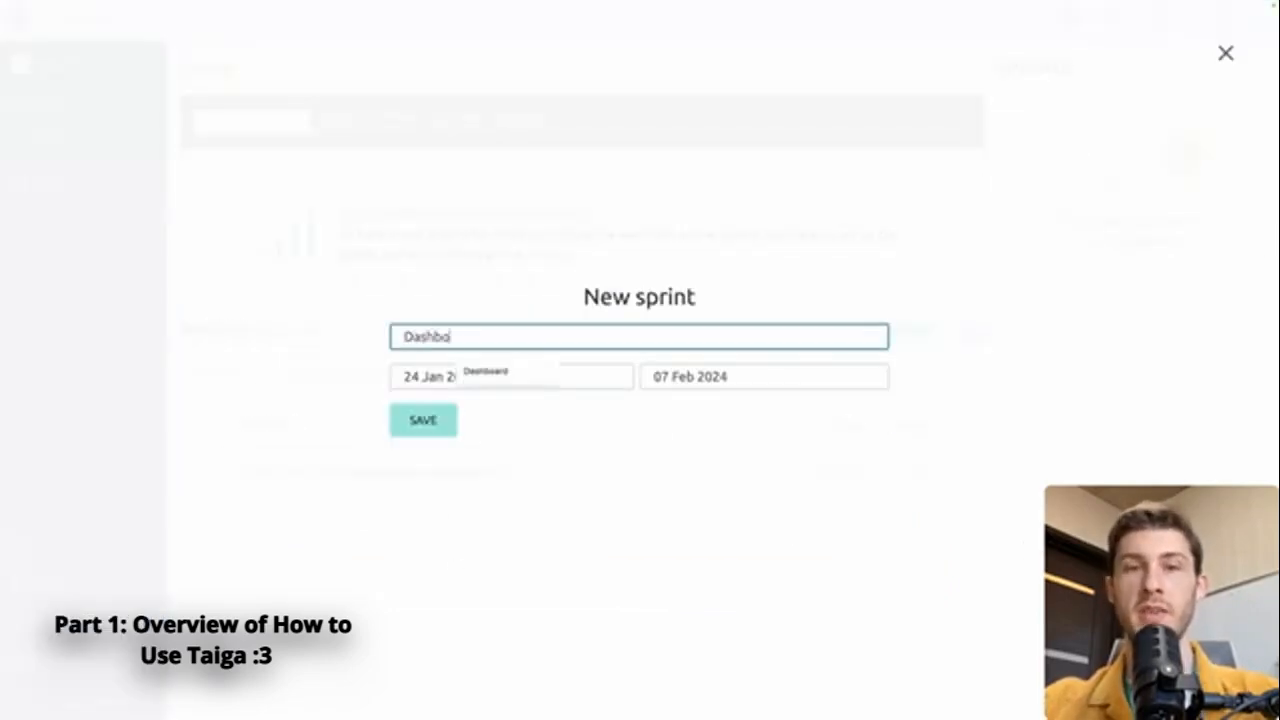
{"action": "left_click", "coordinate": [775, 380]}
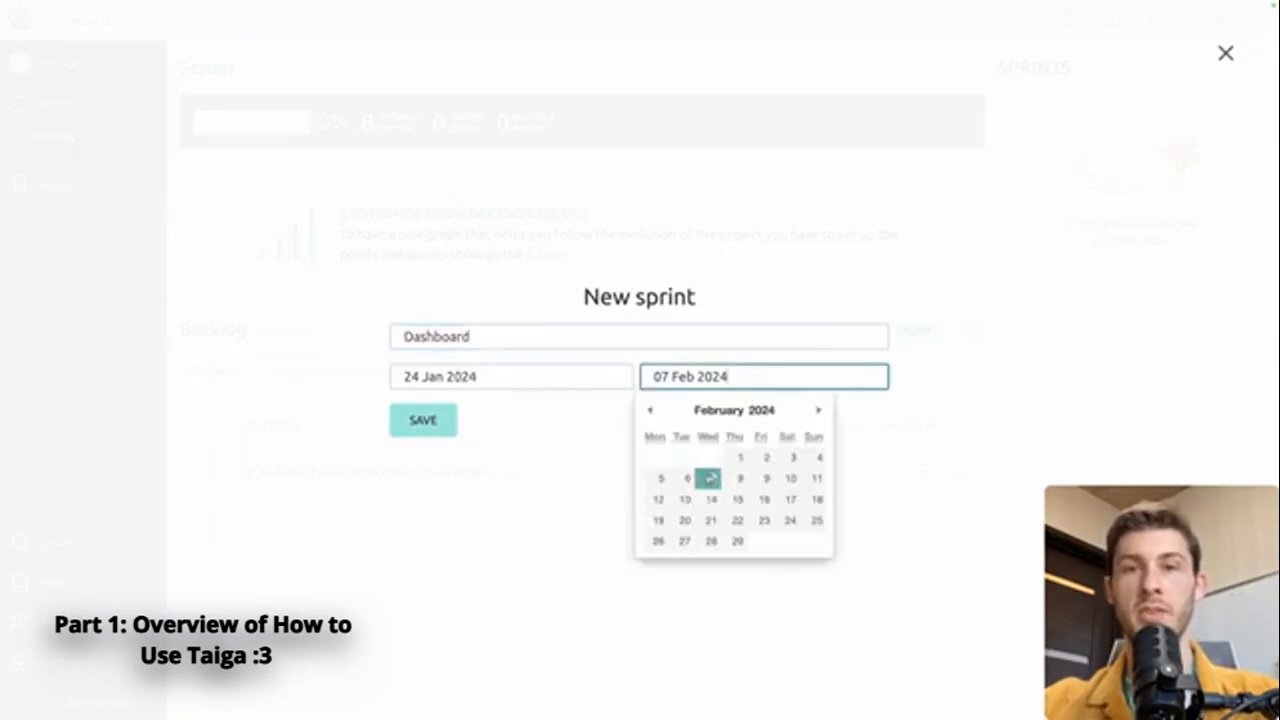
{"action": "left_click", "coordinate": [715, 457]}
{"action": "left_click", "coordinate": [423, 420]}
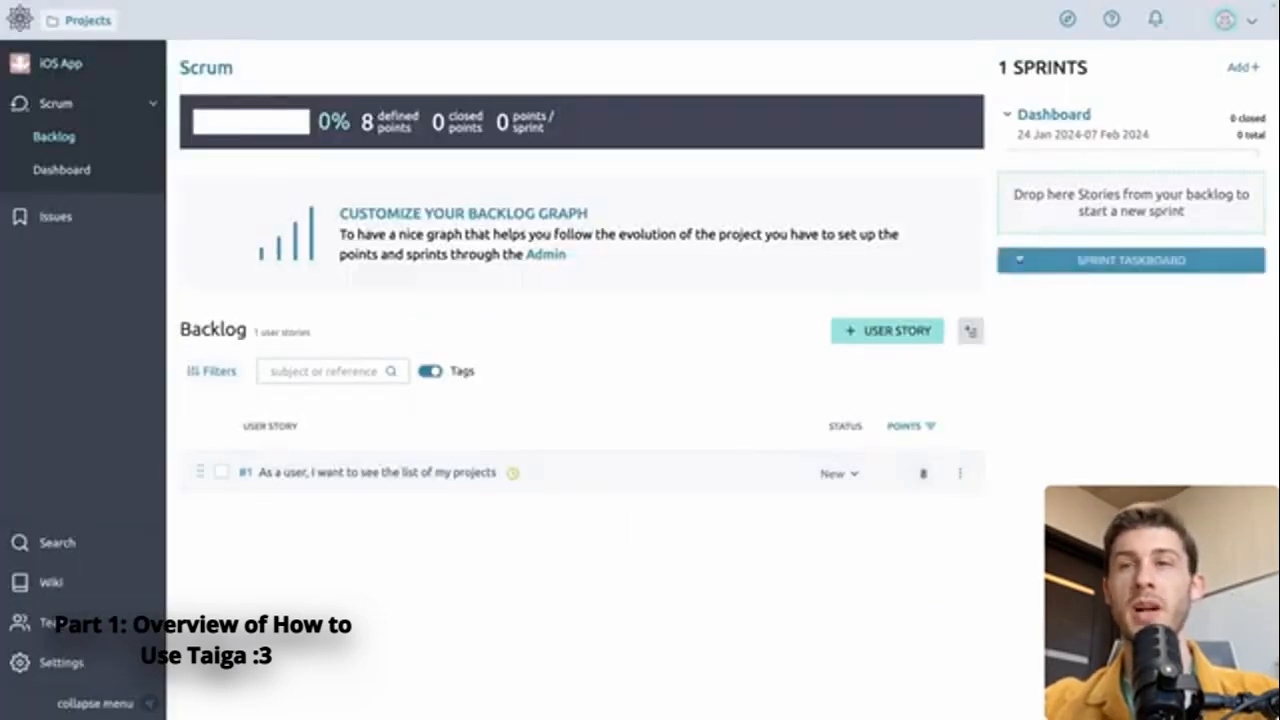
{"action": "left_click_drag", "start_coordinate": [566, 471], "coordinate": [1099, 203]}
{"action": "left_click", "coordinate": [1054, 243]}
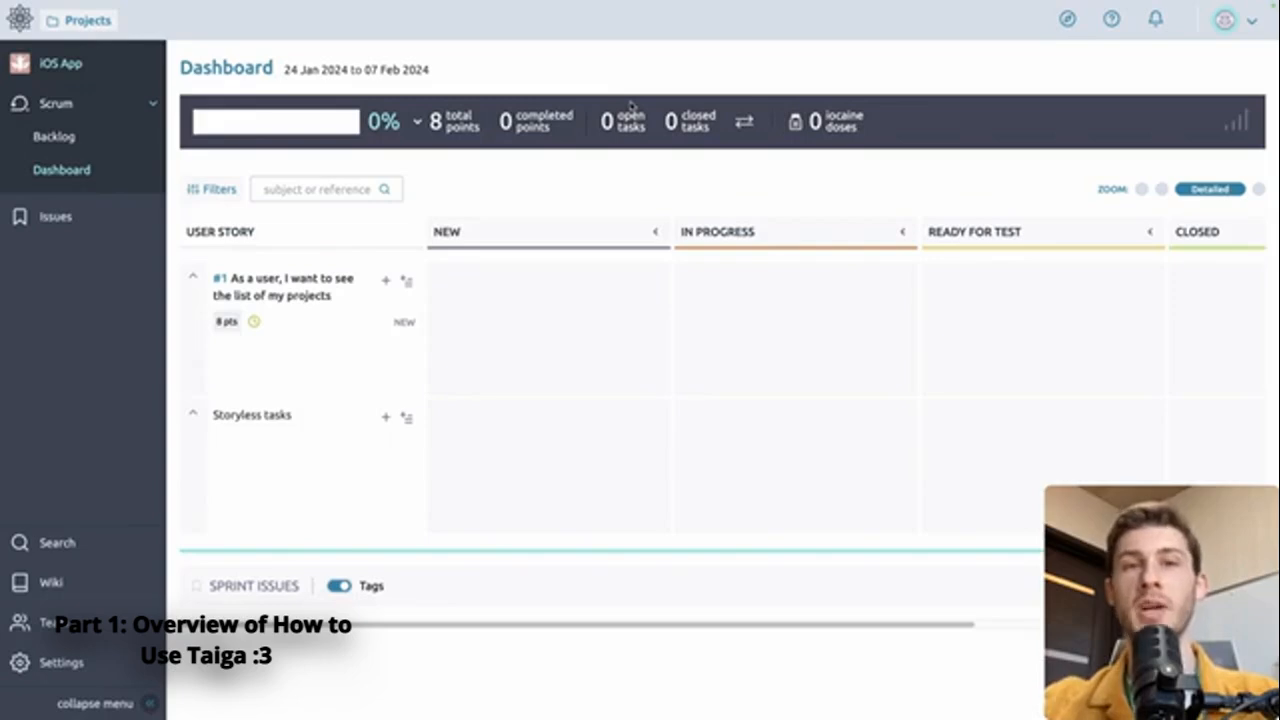
Step: Add task 'UI Design' ('Create the Figma for the devs') to story #1, assigned to the teammate
{"action": "left_click", "coordinate": [386, 281]}
{"action": "type", "text": "UI Design"}
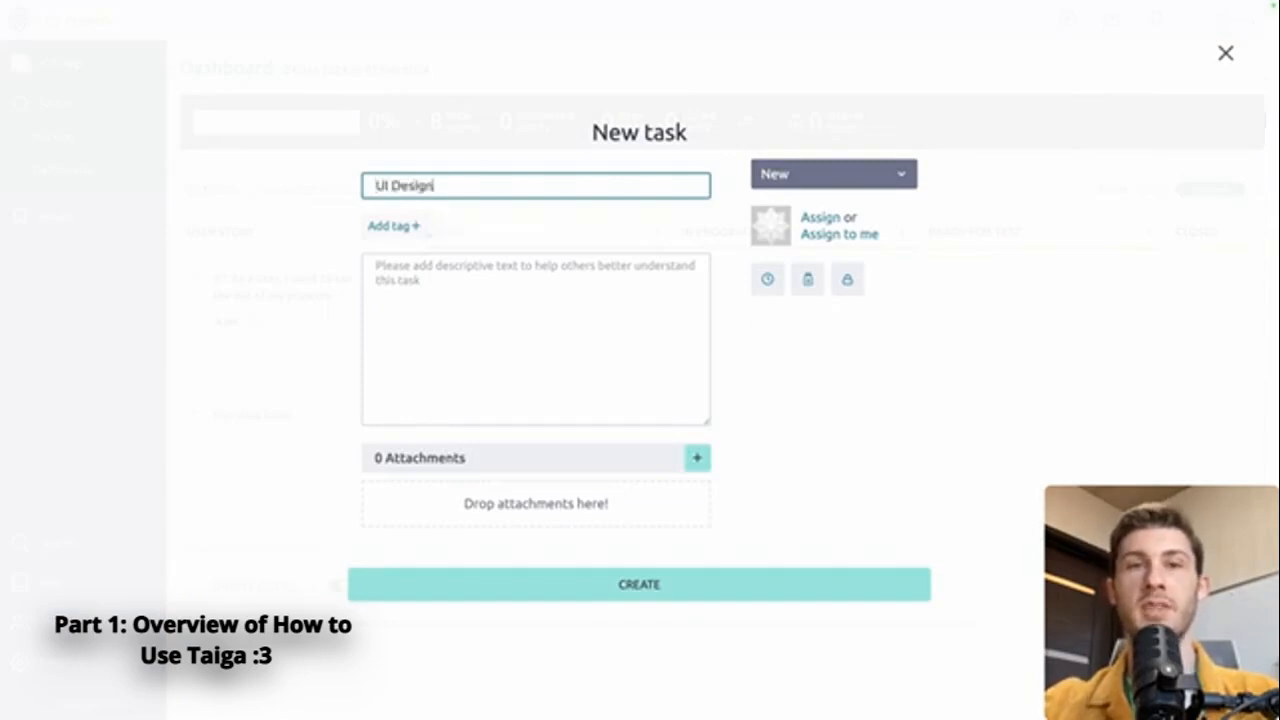
{"action": "left_click", "coordinate": [437, 350]}
{"action": "type", "text": "Create the Figma for the devs"}
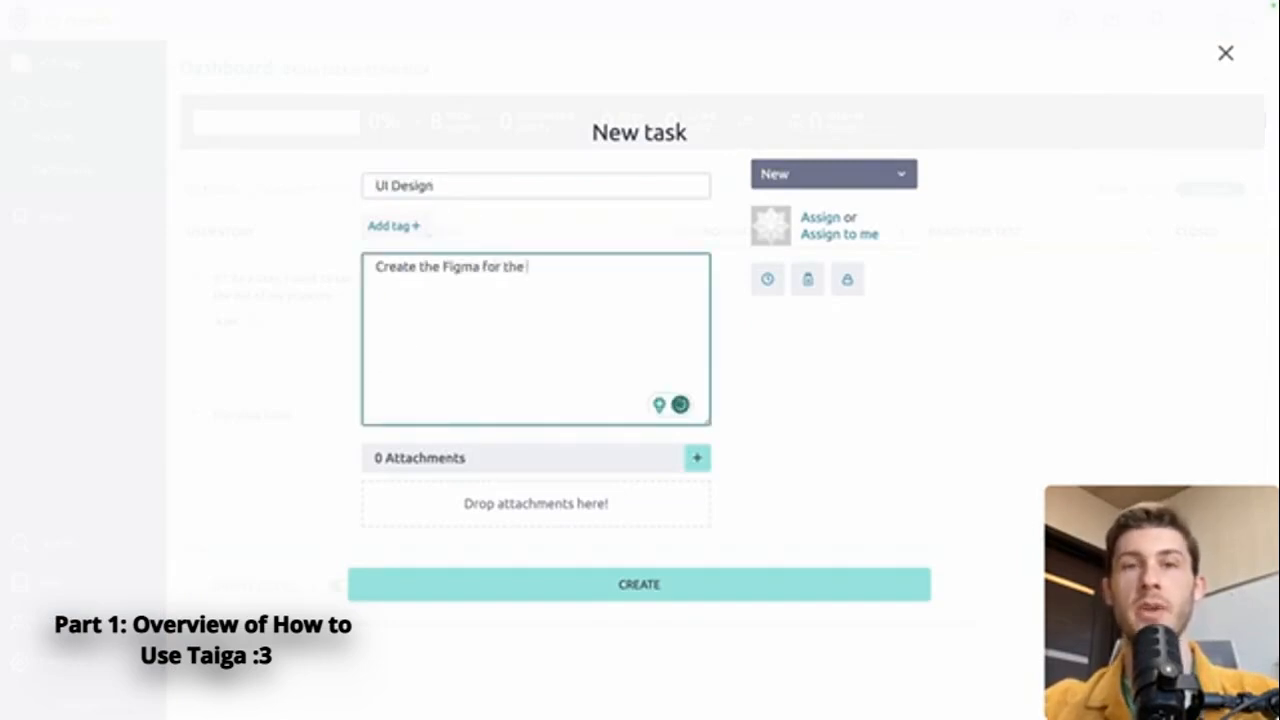
{"action": "left_click", "coordinate": [843, 234]}
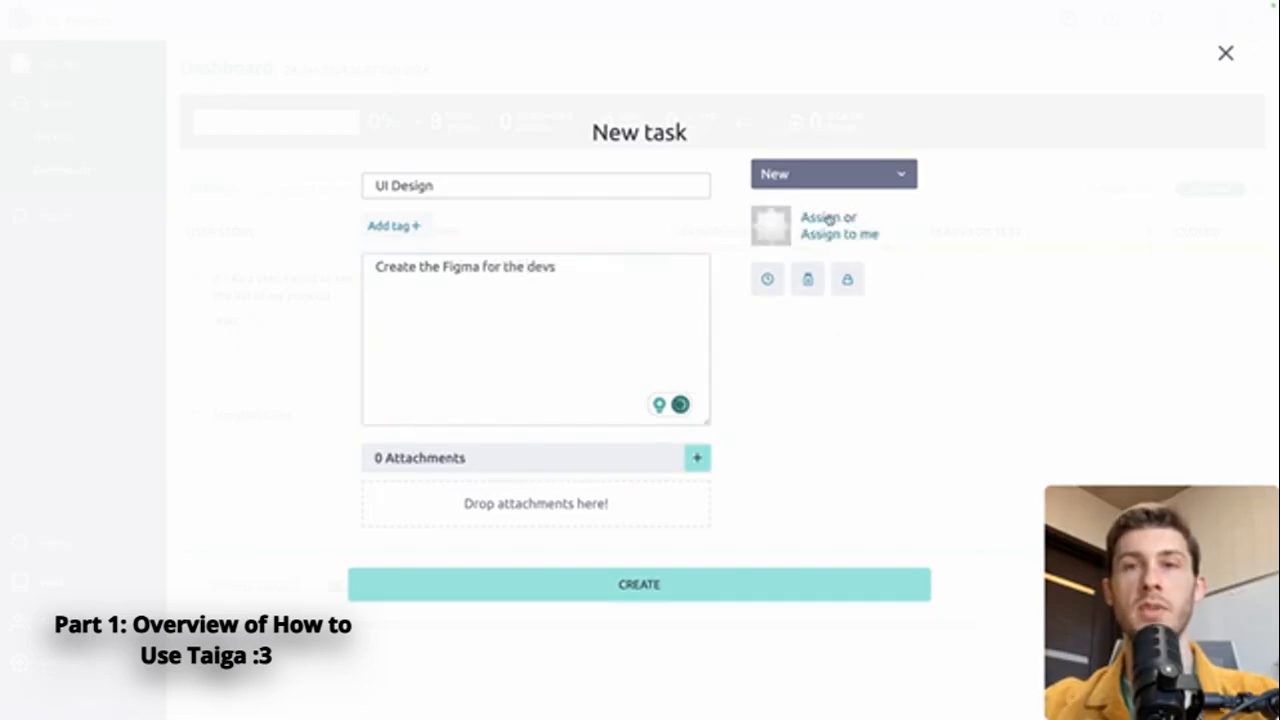
{"action": "left_click", "coordinate": [829, 217]}
{"action": "left_click", "coordinate": [786, 337]}
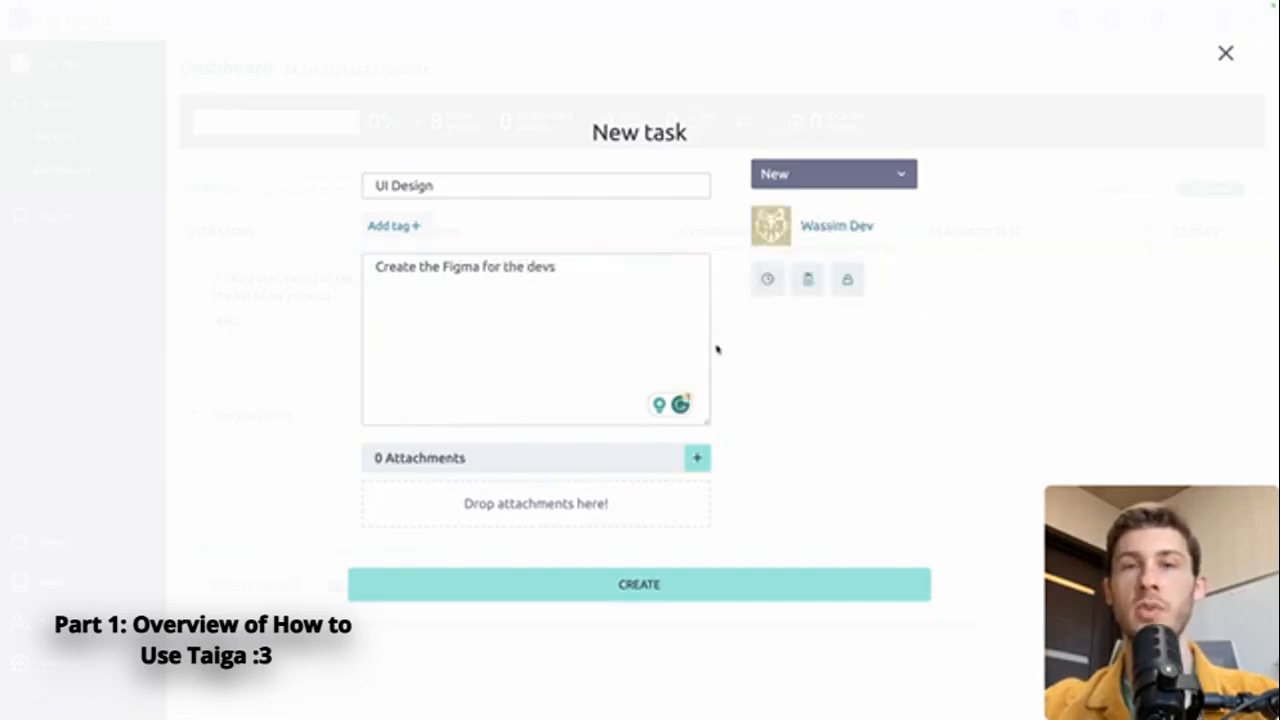
{"action": "left_click", "coordinate": [660, 585]}
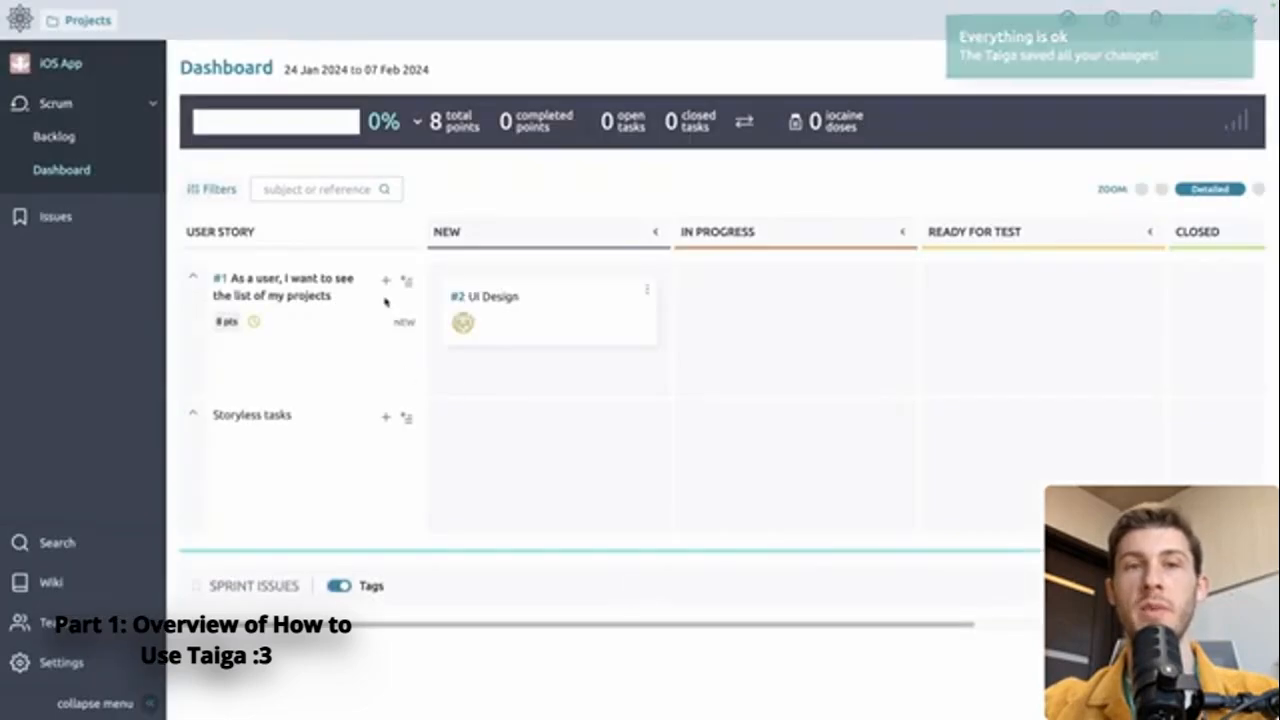
Step: Start task 'Dashboard integration' ('Frontend integration of the design'), assigned to myself
{"action": "left_click", "coordinate": [386, 281]}
{"action": "type", "text": "Dashboar"}
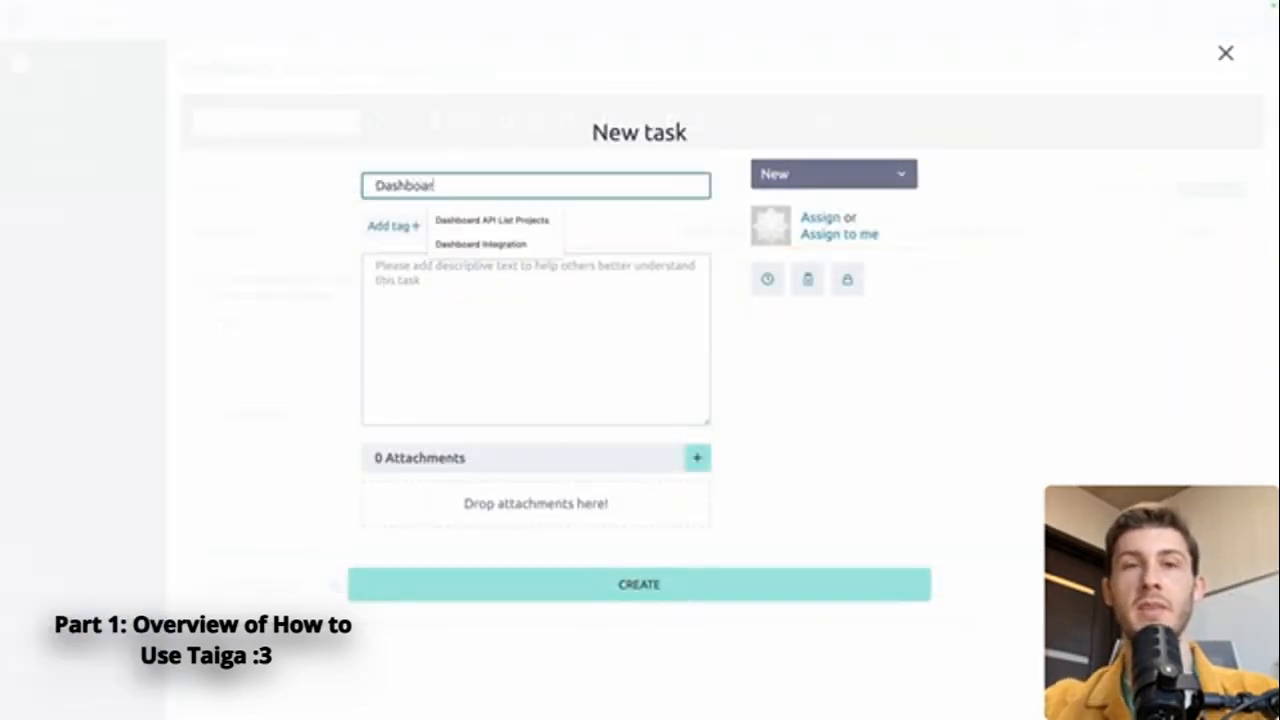
{"action": "type", "text": "d integration"}
{"action": "left_click", "coordinate": [543, 317]}
{"action": "type", "text": "Frontend inte"}
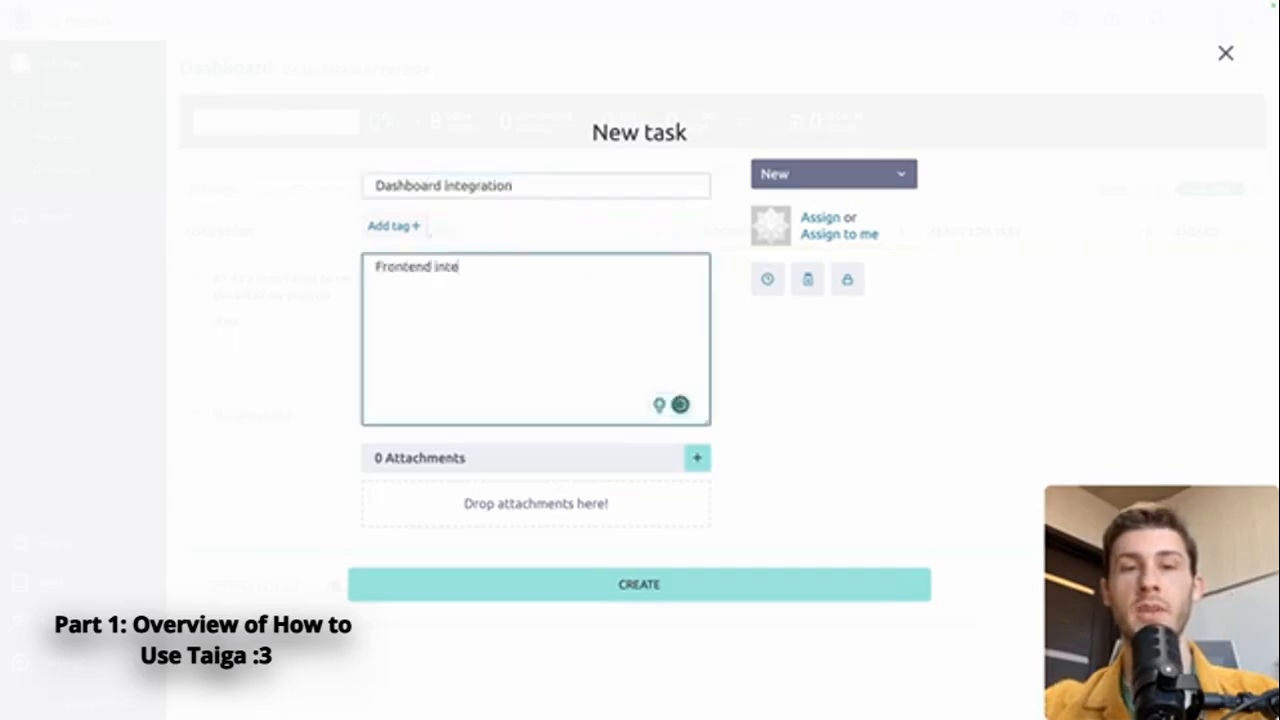
{"action": "type", "text": "gration of the design"}
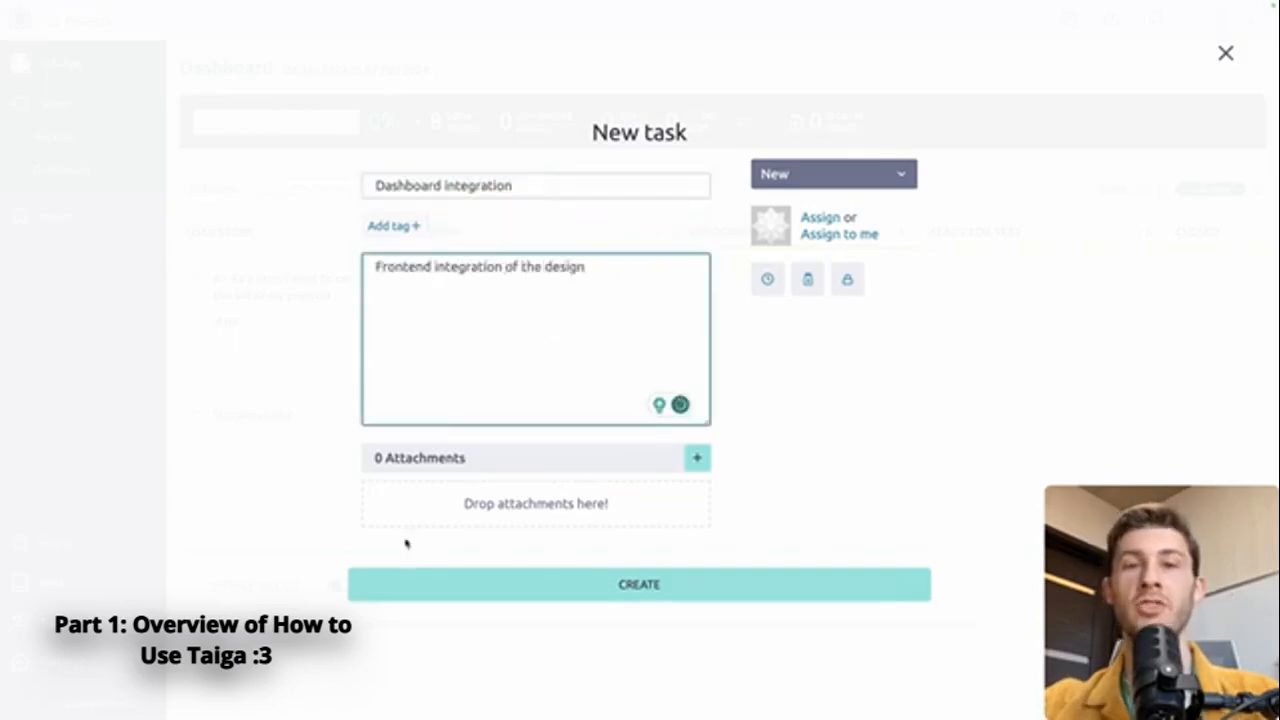
{"action": "left_click", "coordinate": [822, 233]}
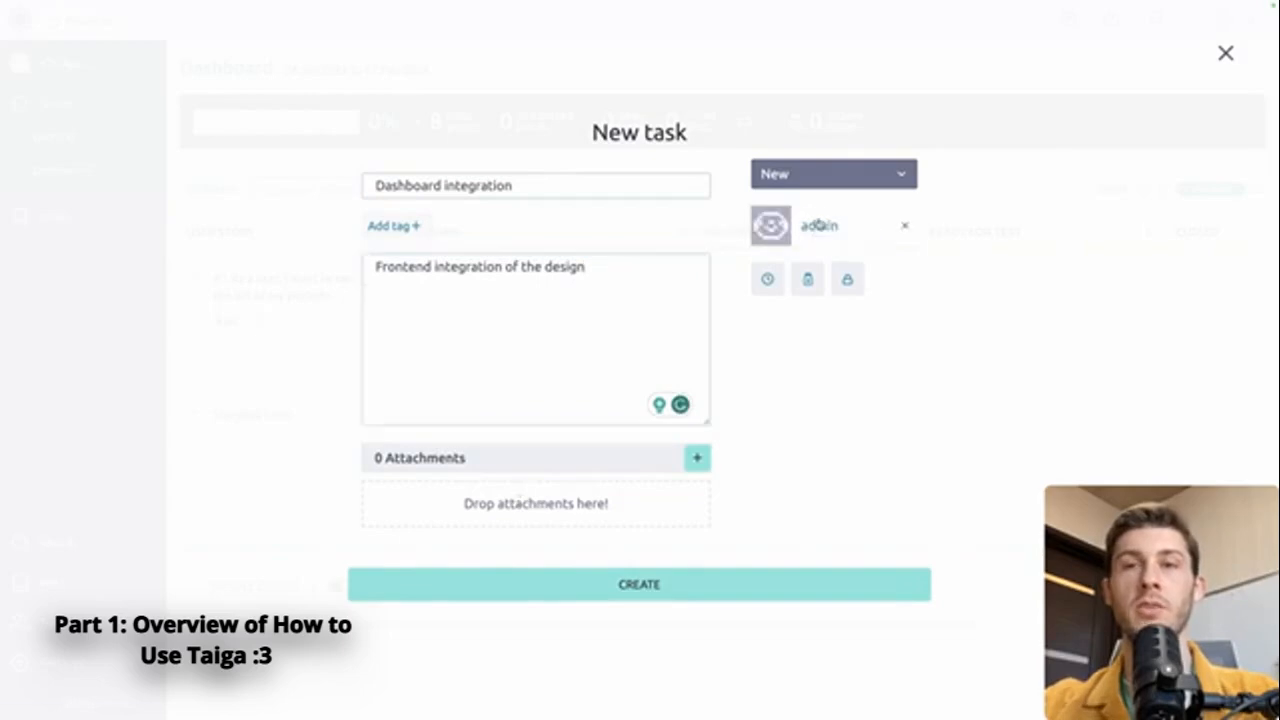
{"action": "left_click", "coordinate": [767, 279]}
{"action": "left_click", "coordinate": [723, 351]}
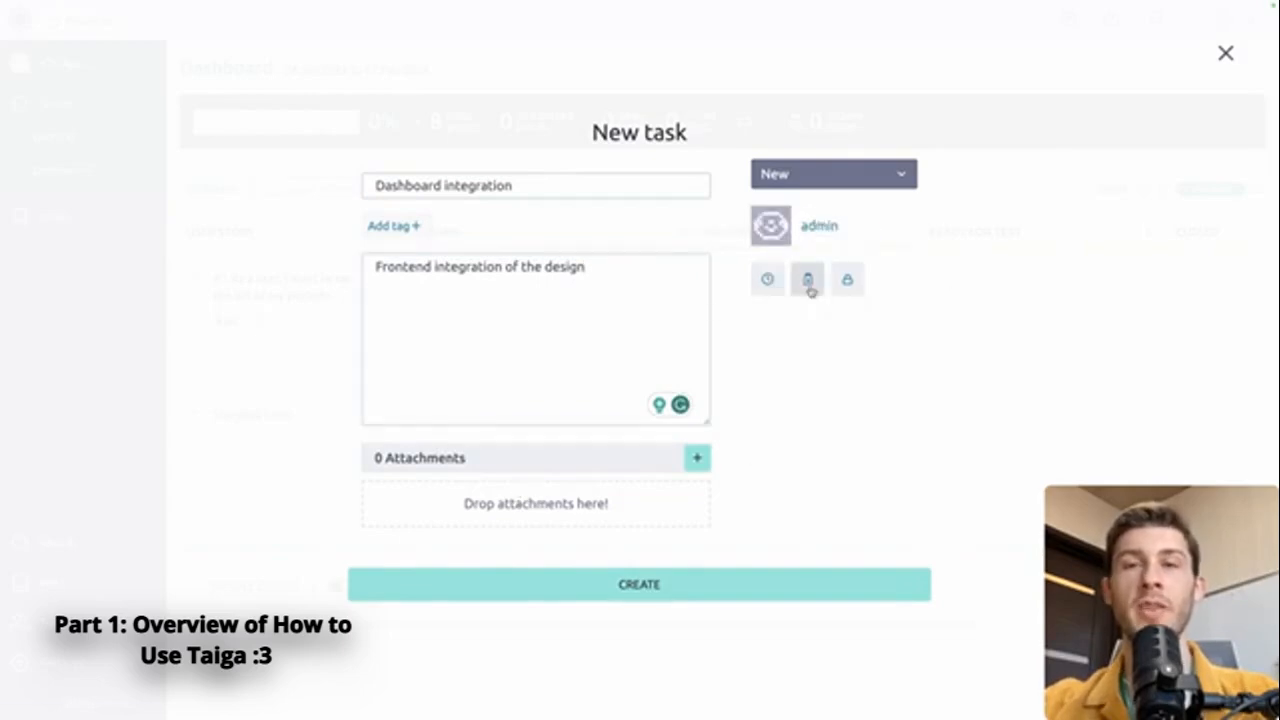
Step: Flag it with iocaine, block it with reason 'UI is not ready', and create it
{"action": "left_click", "coordinate": [810, 289]}
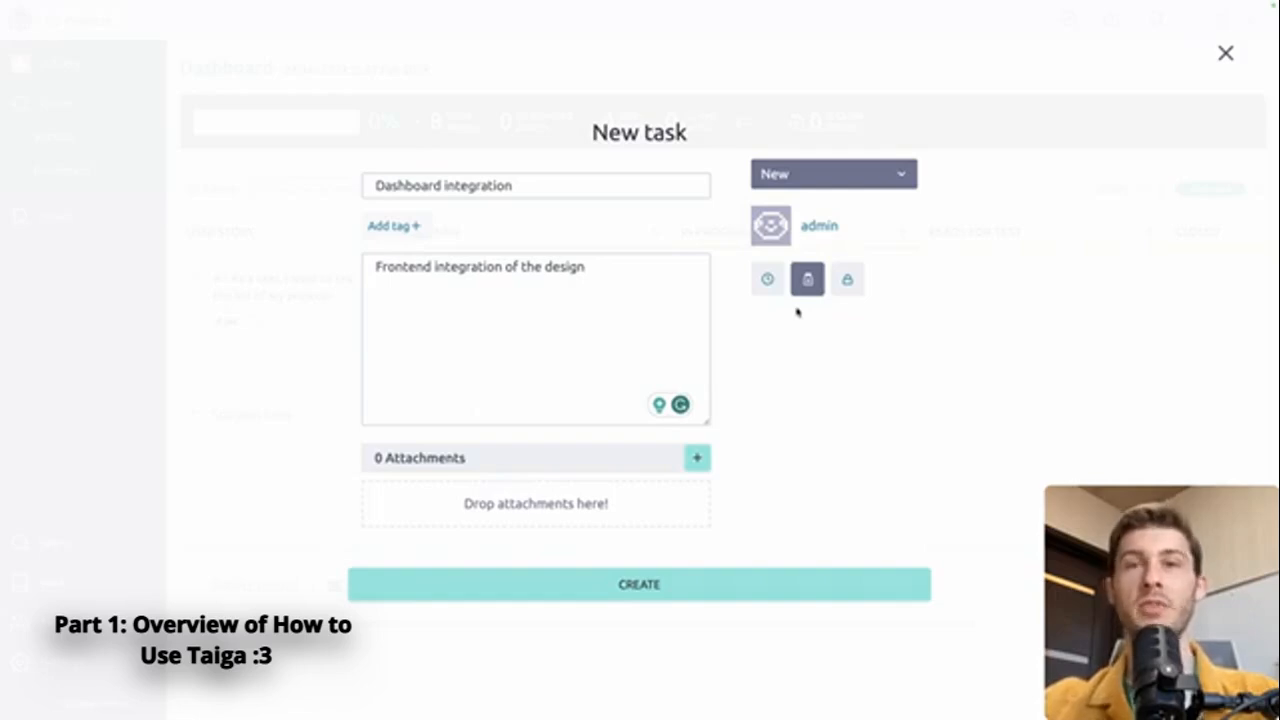
{"action": "left_click", "coordinate": [847, 280]}
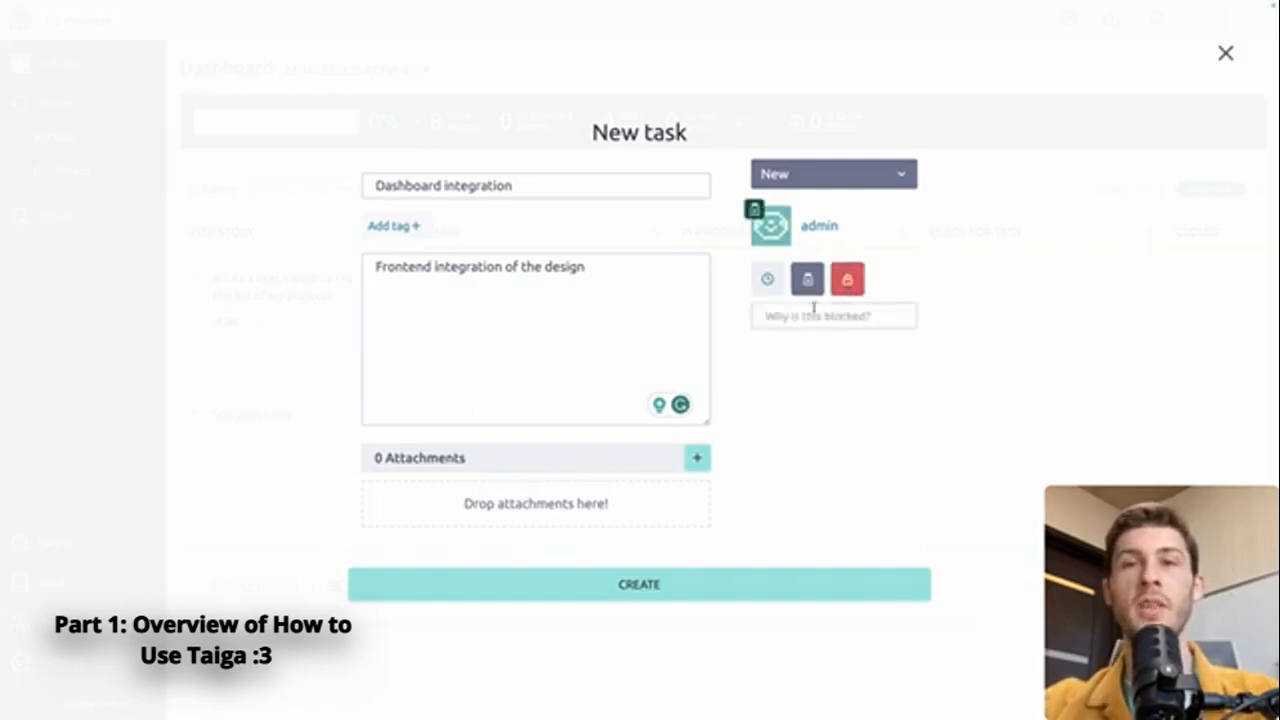
{"action": "left_click", "coordinate": [806, 315]}
{"action": "type", "text": "UI is"}
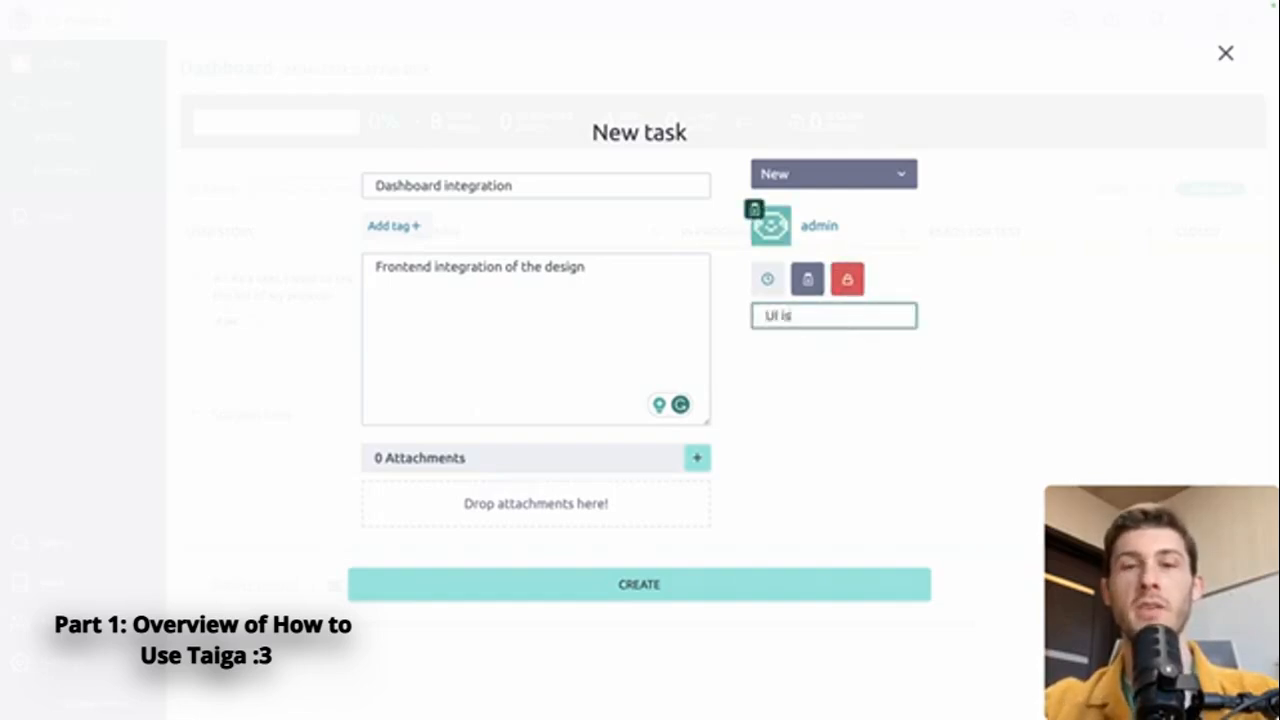
{"action": "type", "text": " not ready"}
{"action": "left_click", "coordinate": [854, 357]}
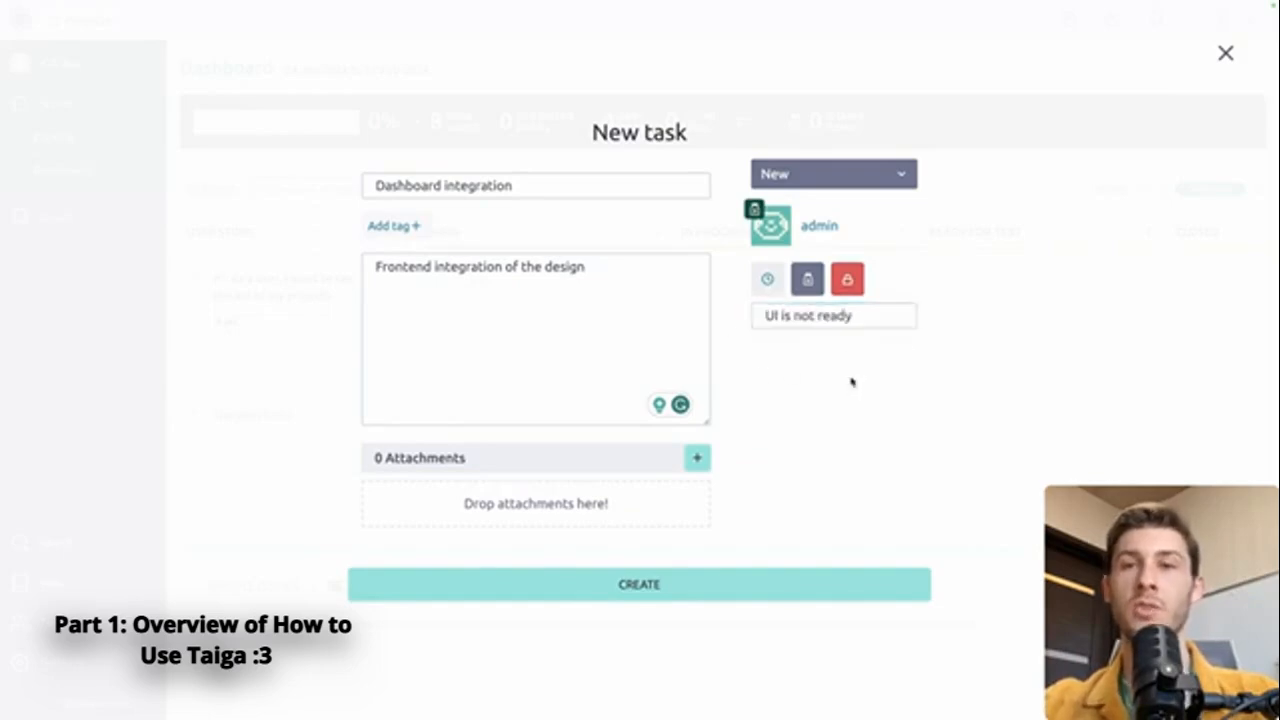
{"action": "left_click", "coordinate": [686, 595]}
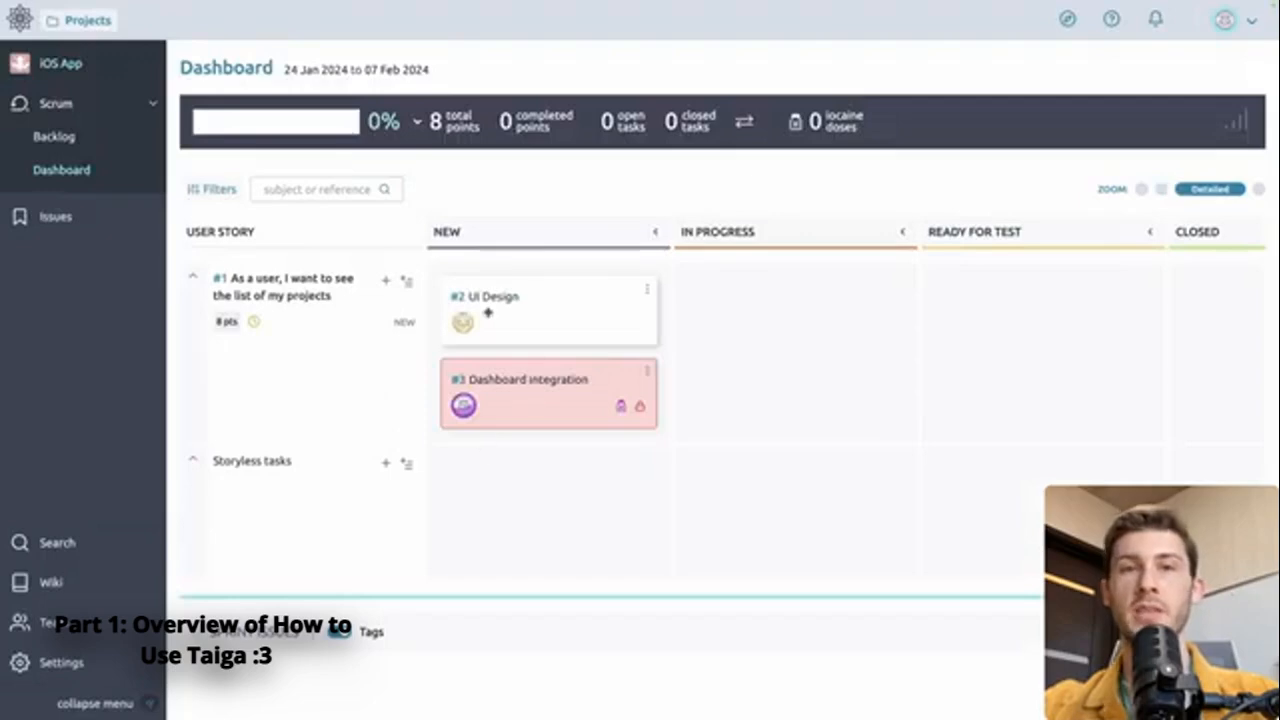
Step: Move UI Design to In Progress, then filter the board by New/In progress status and the teammate
{"action": "left_click_drag", "start_coordinate": [488, 313], "coordinate": [737, 306]}
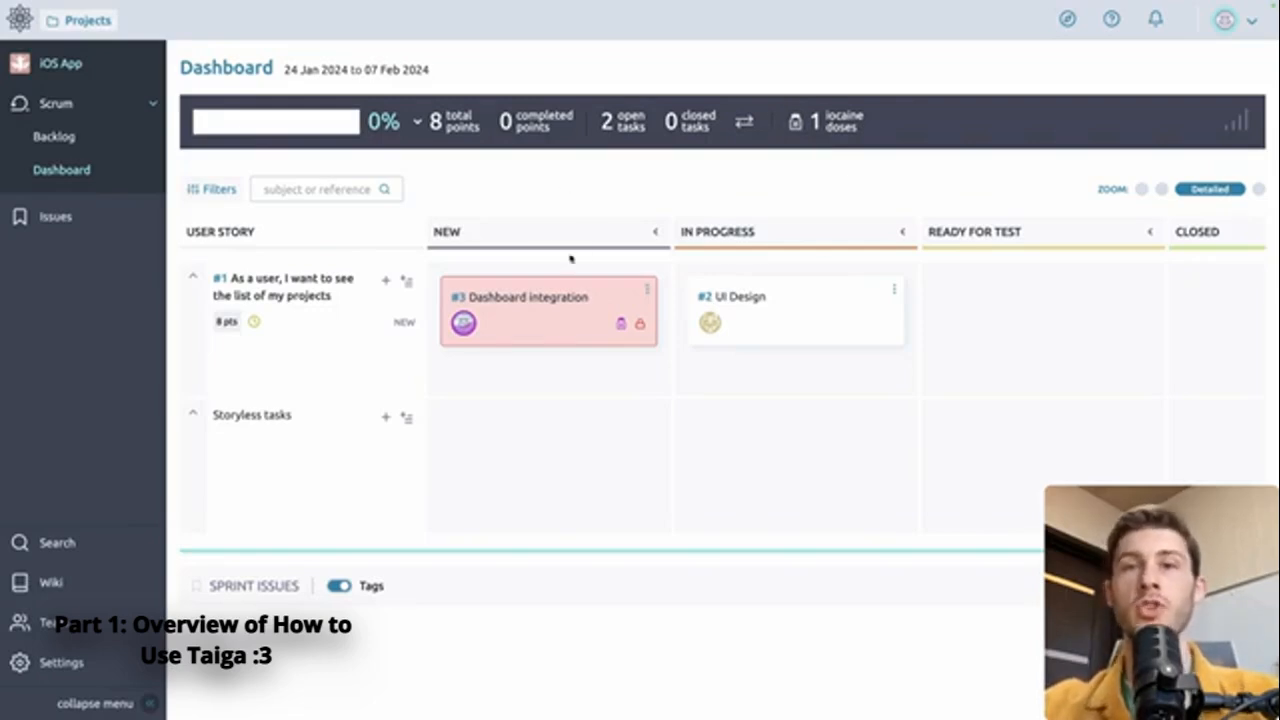
{"action": "left_click", "coordinate": [212, 189]}
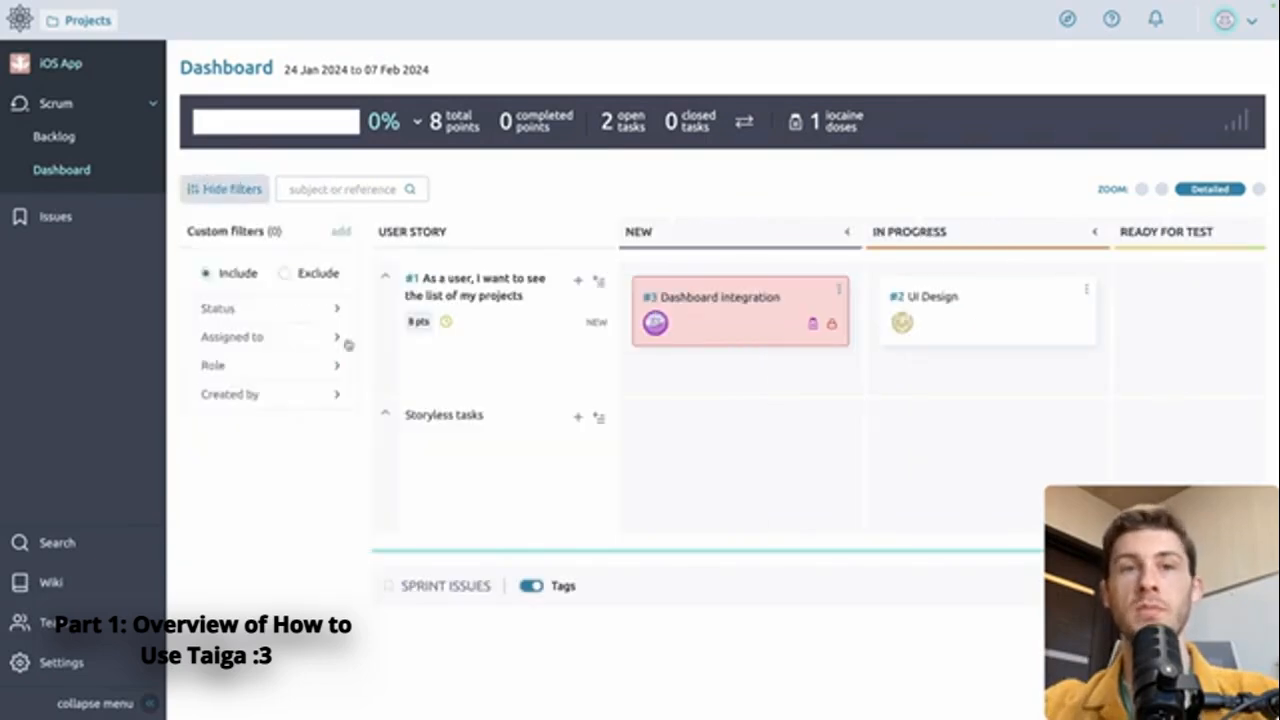
{"action": "left_click", "coordinate": [279, 311]}
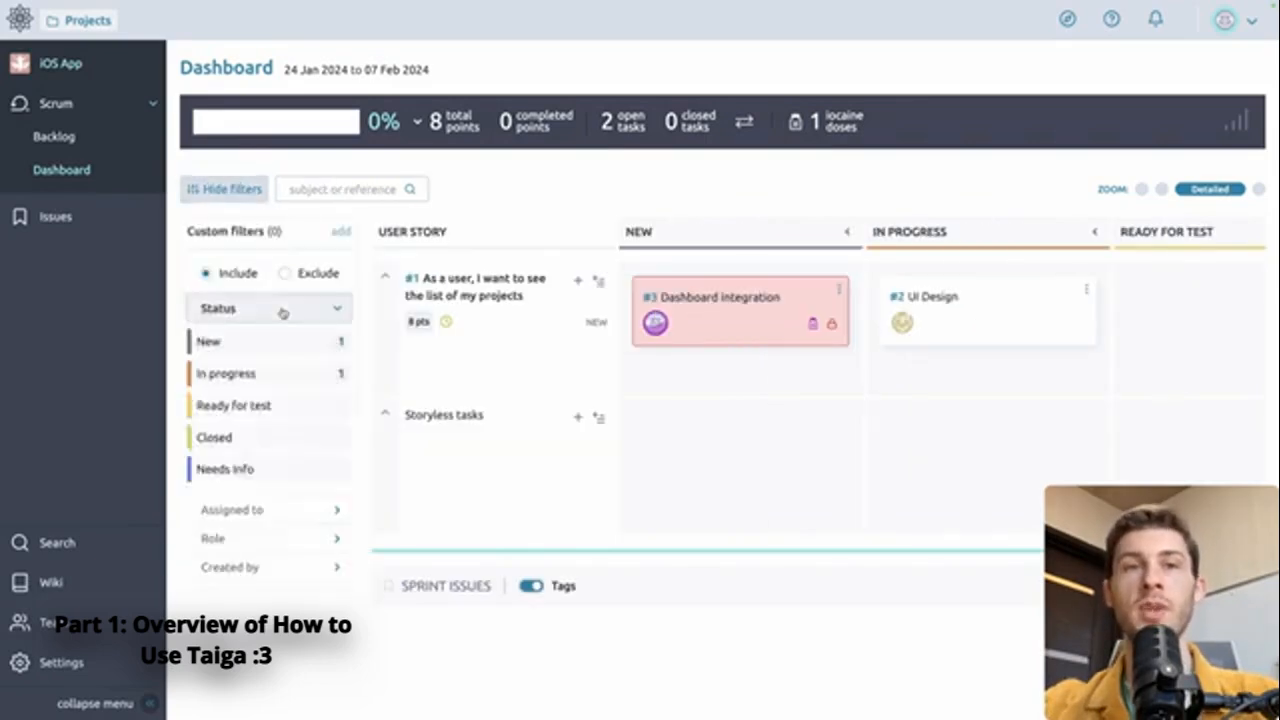
{"action": "left_click", "coordinate": [268, 346]}
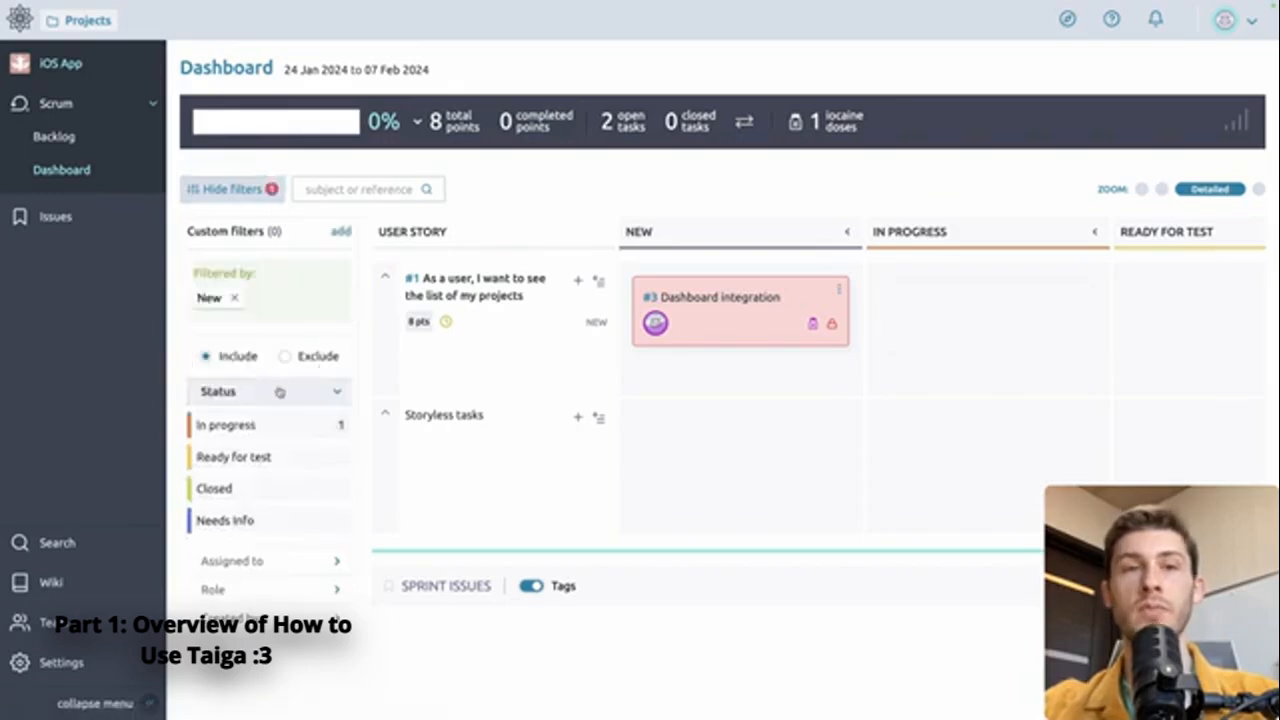
{"action": "left_click", "coordinate": [257, 425]}
{"action": "left_click", "coordinate": [259, 527]}
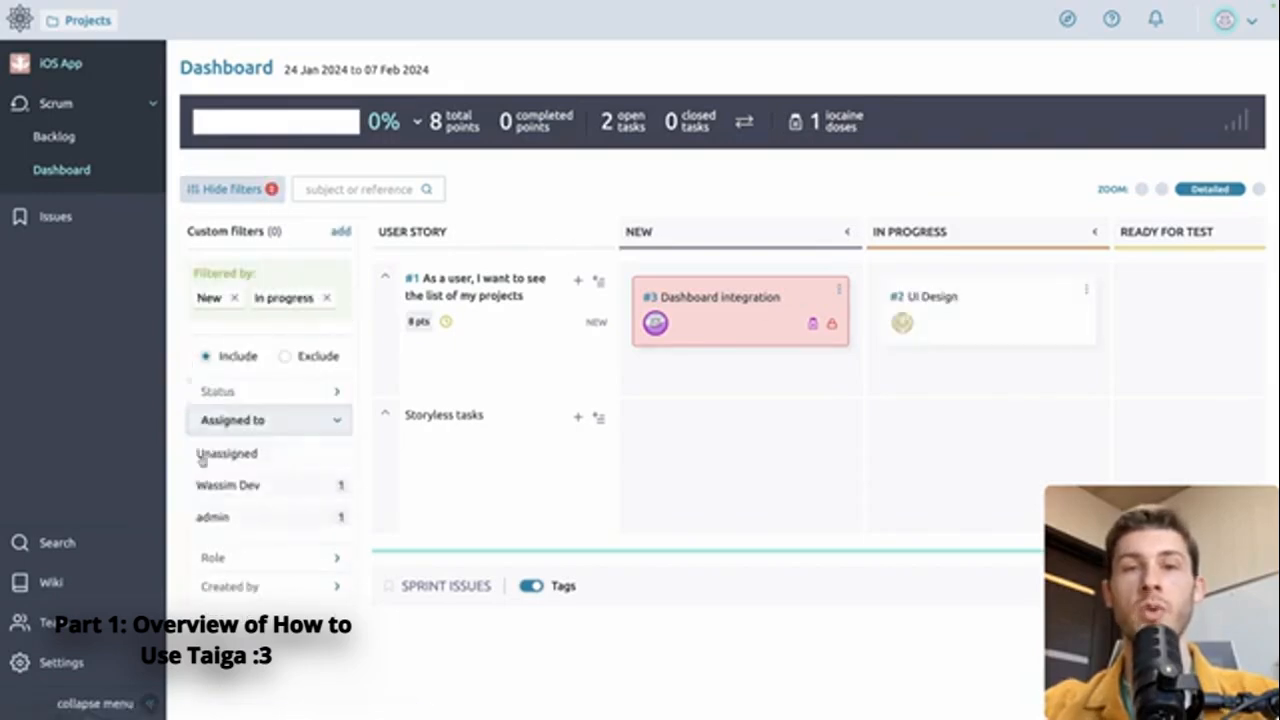
{"action": "left_click", "coordinate": [236, 490]}
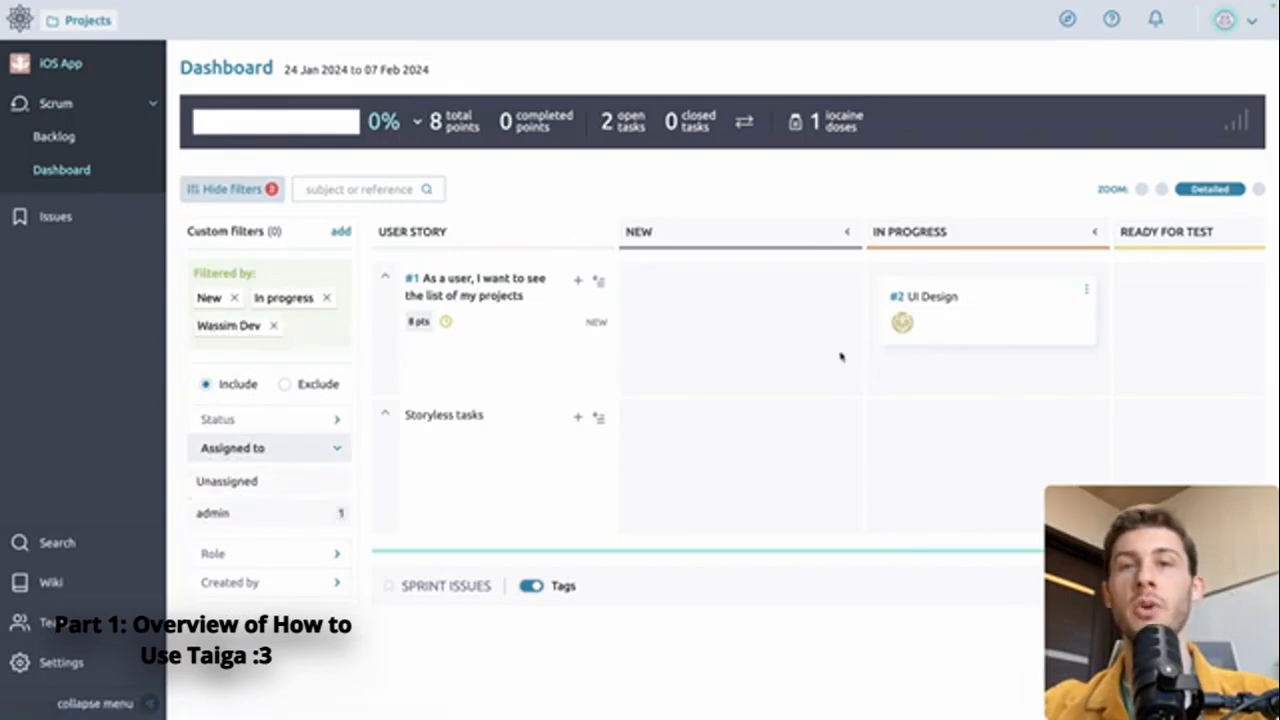
{"action": "left_click", "coordinate": [232, 189]}
Step: Open the UI Design task's details, then go to the project's Issues list
{"action": "left_click", "coordinate": [742, 298]}
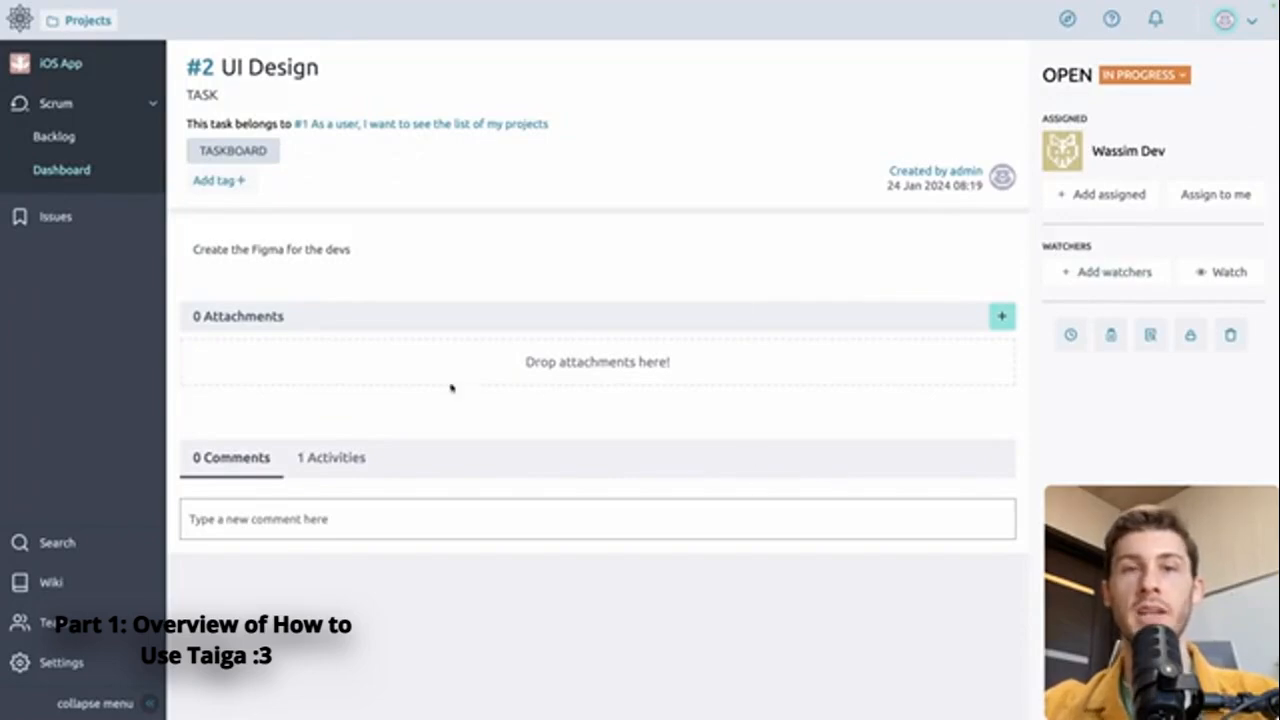
{"action": "left_click", "coordinate": [330, 519]}
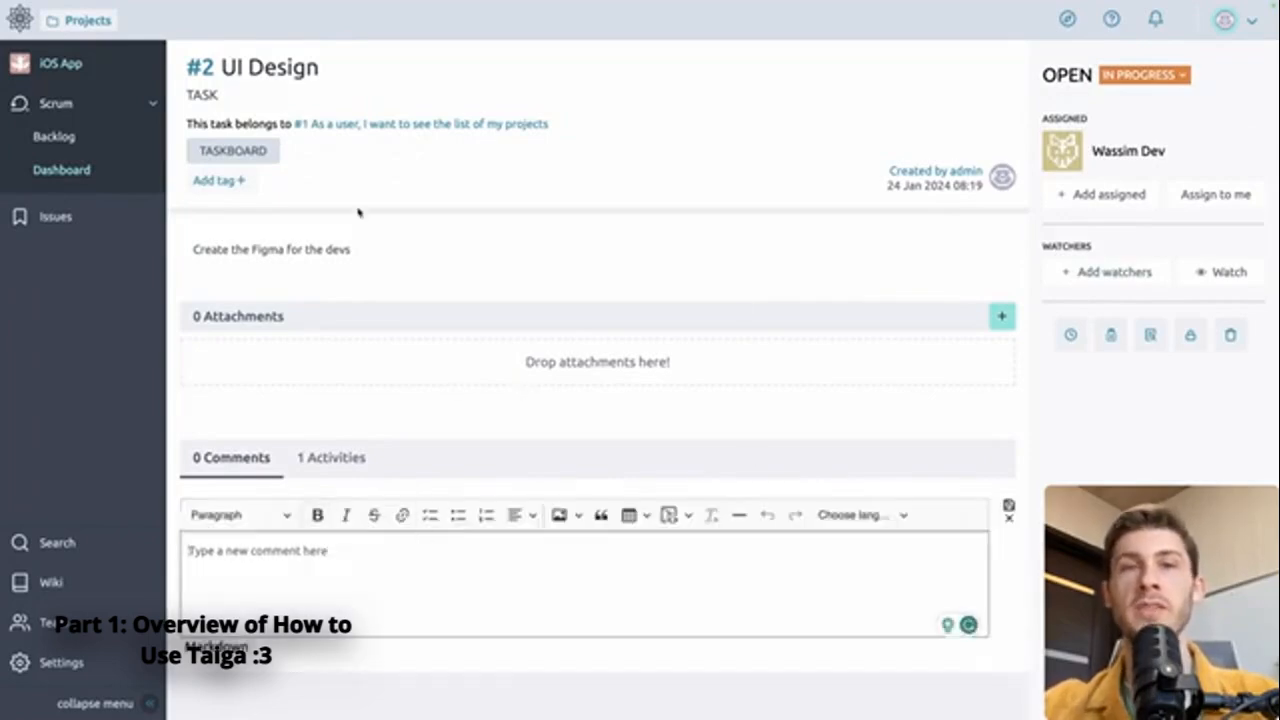
{"action": "left_click", "coordinate": [62, 218]}
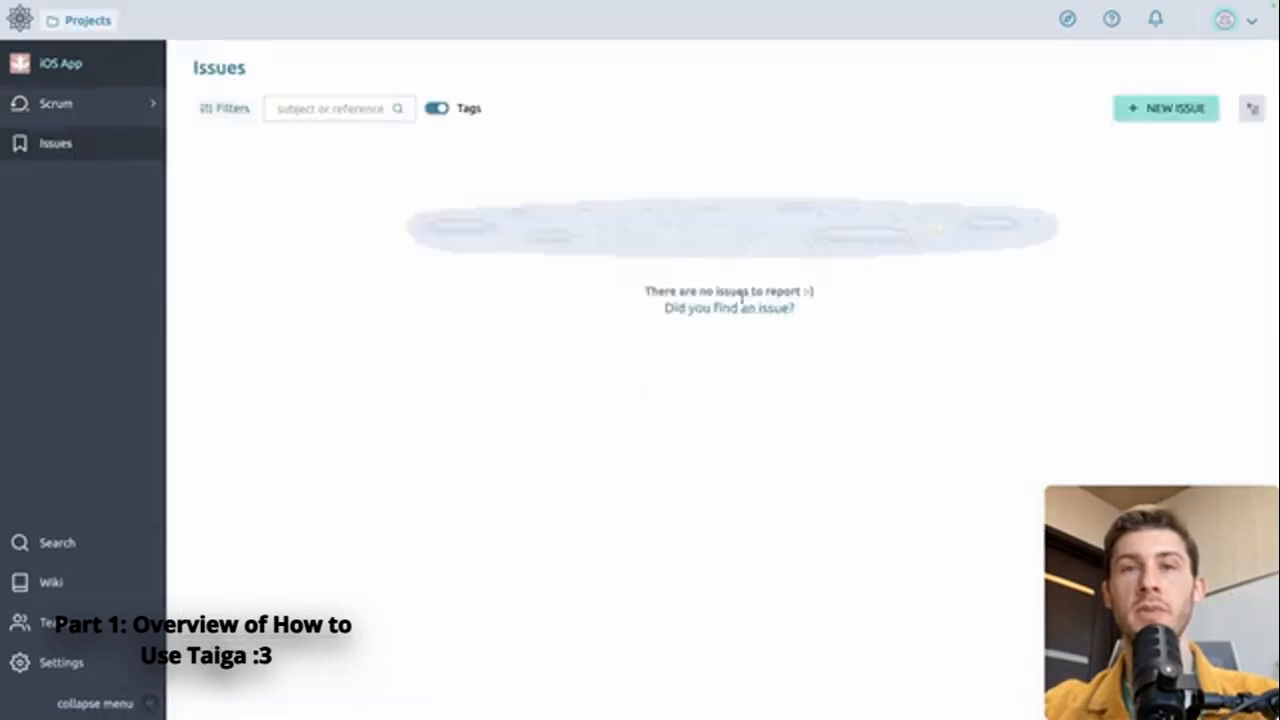
Step: Start a new issue 'Figma file not ready' with description 'Please I can't start working'
{"action": "left_click", "coordinate": [1157, 109]}
{"action": "type", "text": "Figma"}
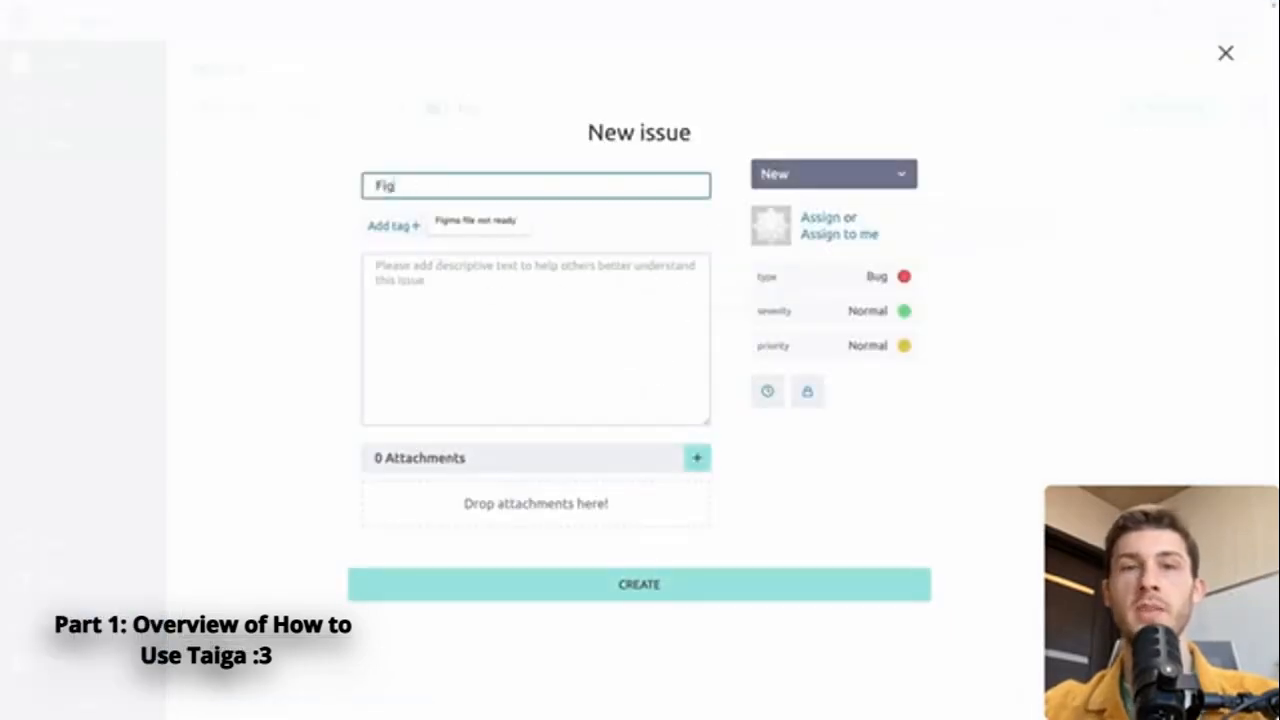
{"action": "key", "text": "Down"}
{"action": "key", "text": "Return"}
{"action": "left_click", "coordinate": [627, 301]}
{"action": "type", "text": "Please I can't start working"}
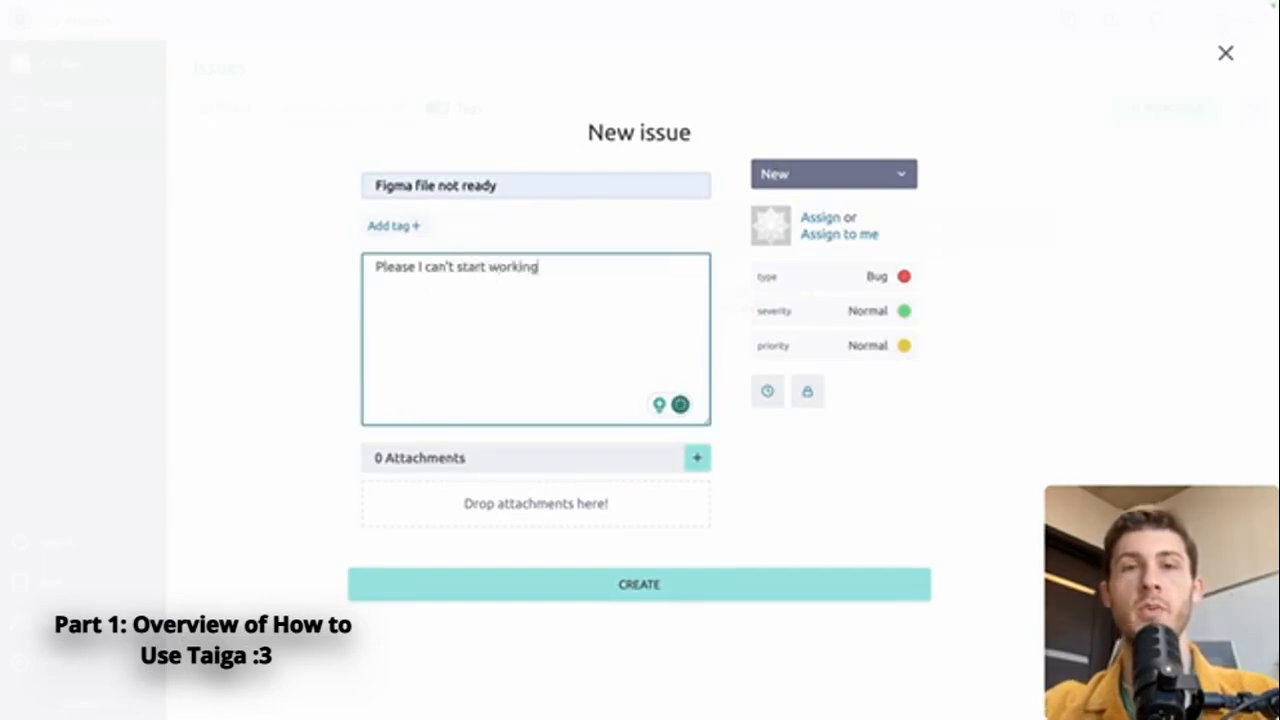
Step: Assign the issue to admin as a Critical Question, create it, and go to project Settings
{"action": "left_click", "coordinate": [822, 217]}
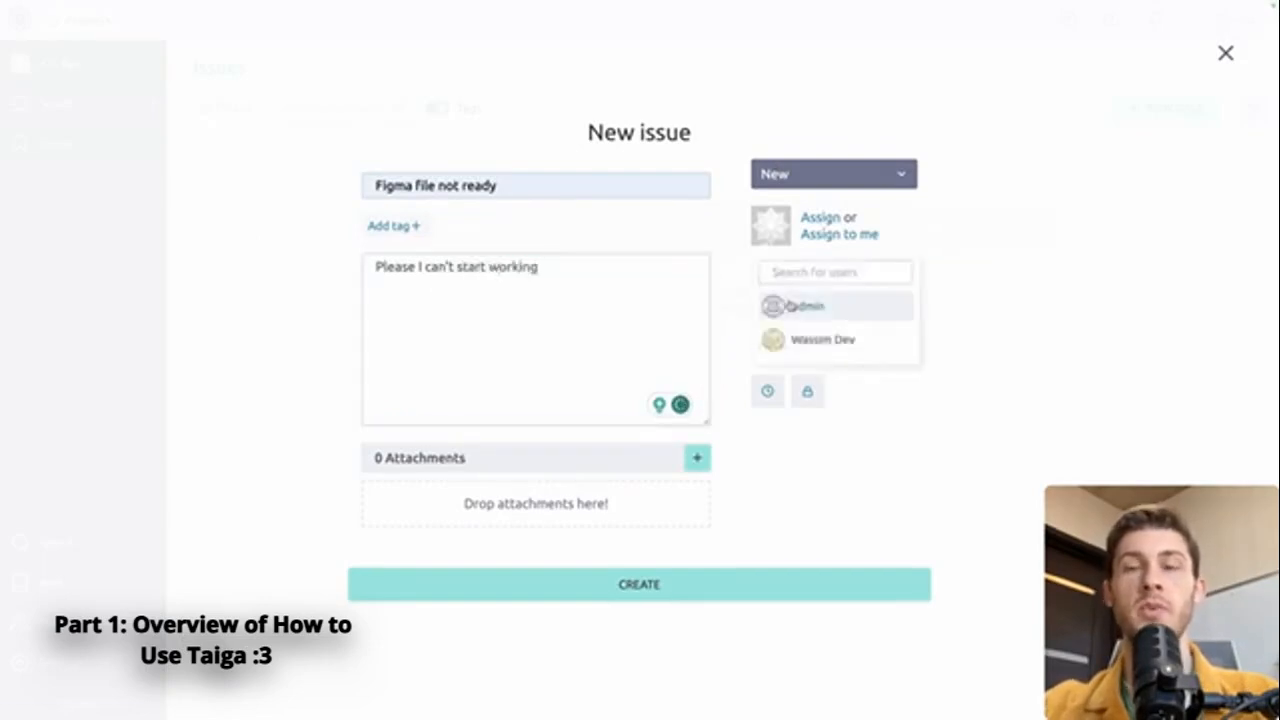
{"action": "left_click", "coordinate": [800, 303]}
{"action": "left_click", "coordinate": [880, 277]}
{"action": "left_click", "coordinate": [820, 329]}
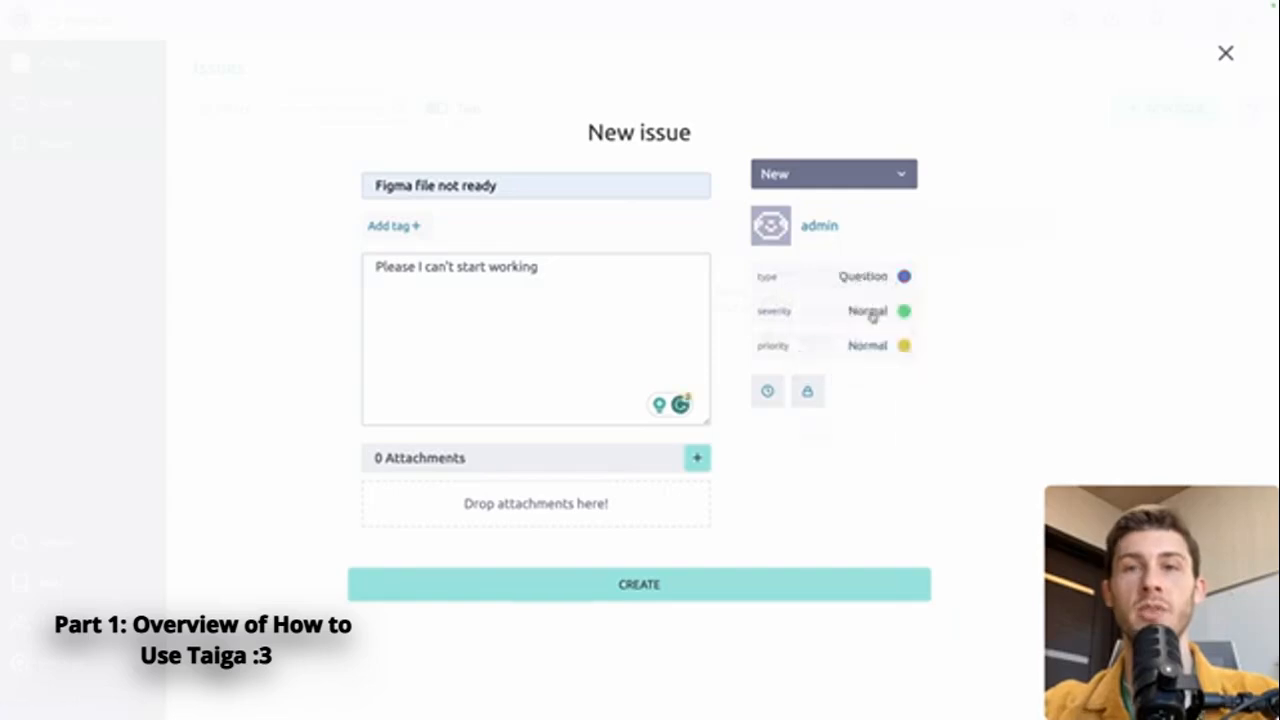
{"action": "left_click", "coordinate": [874, 311]}
{"action": "left_click", "coordinate": [823, 432]}
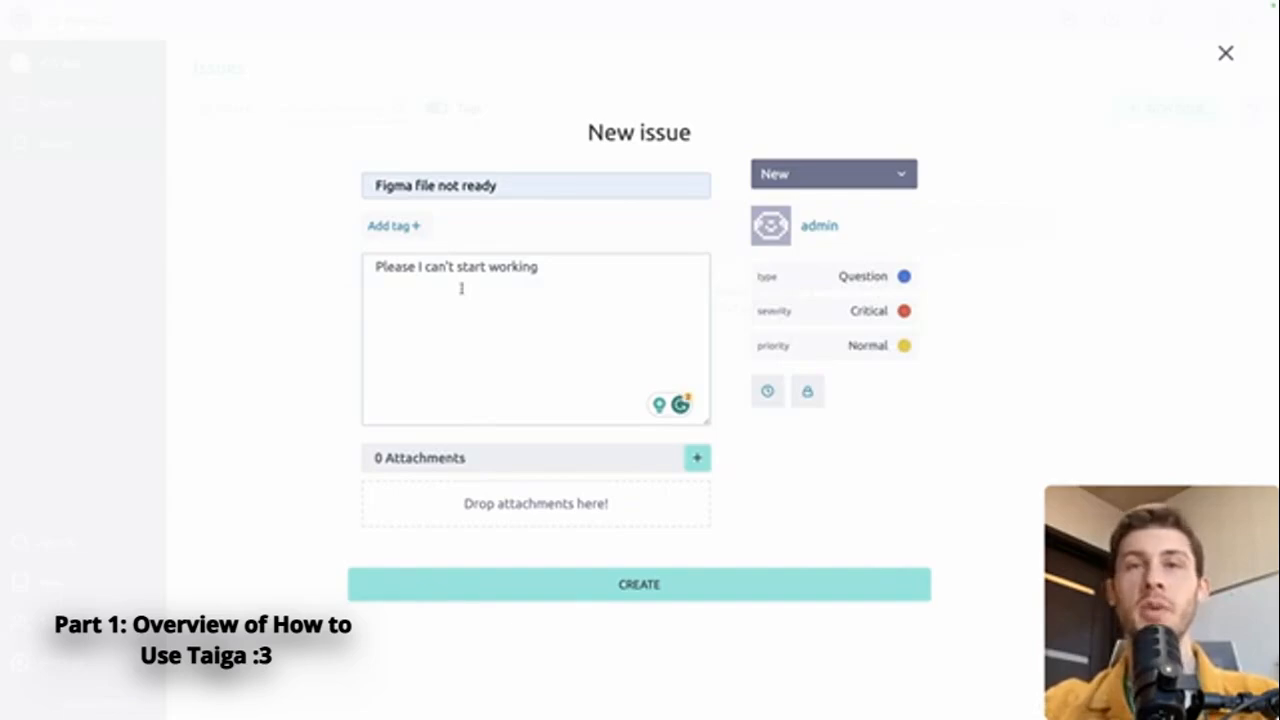
{"action": "left_click", "coordinate": [767, 391]}
{"action": "left_click", "coordinate": [769, 392]}
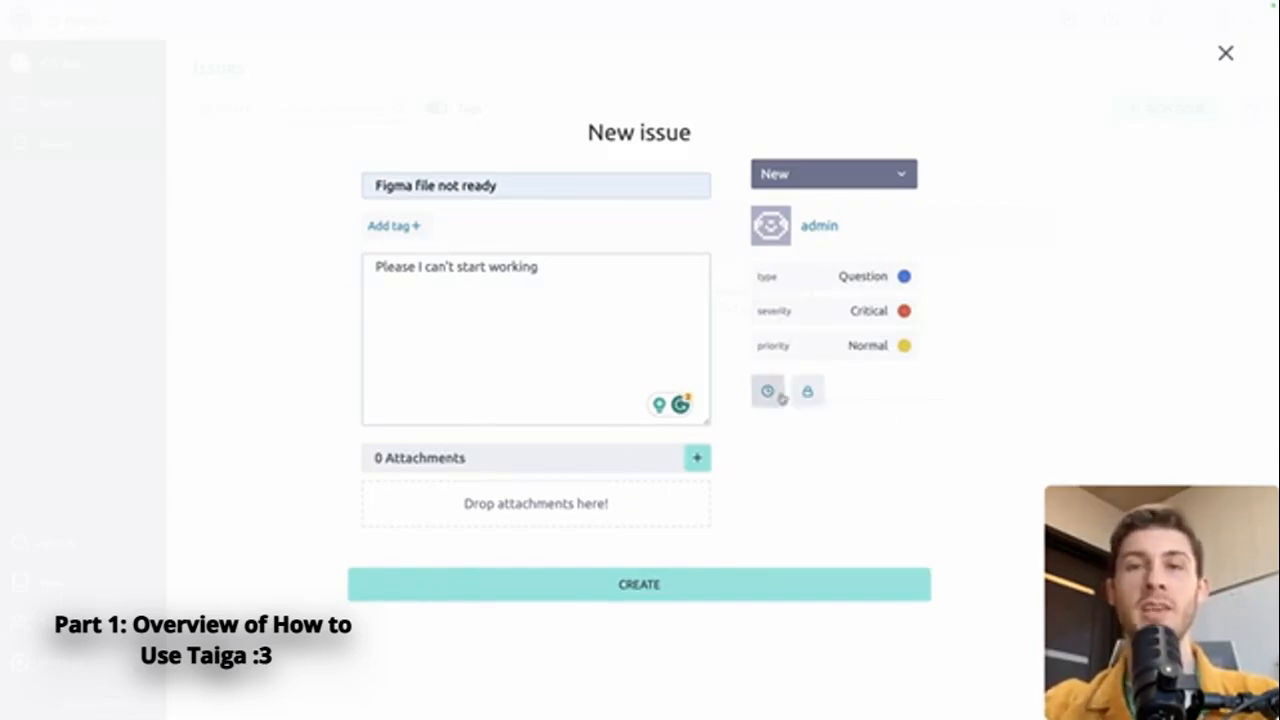
{"action": "left_click", "coordinate": [638, 590]}
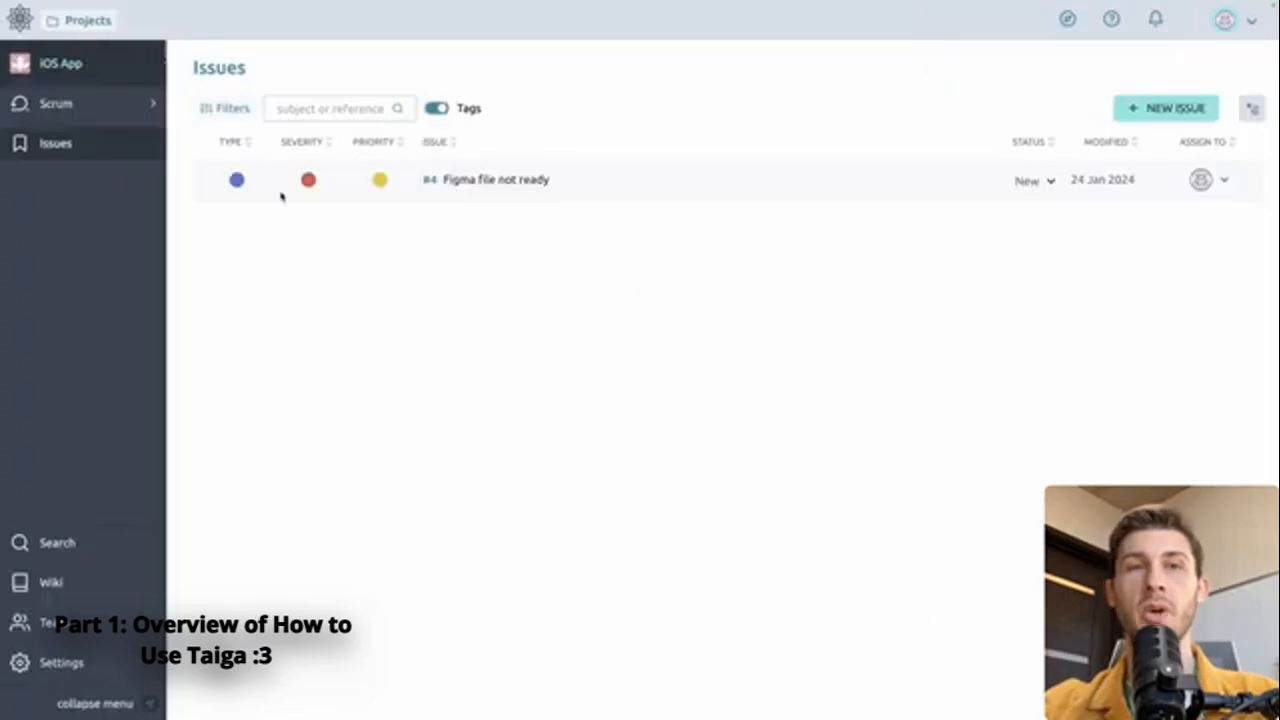
{"action": "left_click", "coordinate": [230, 110]}
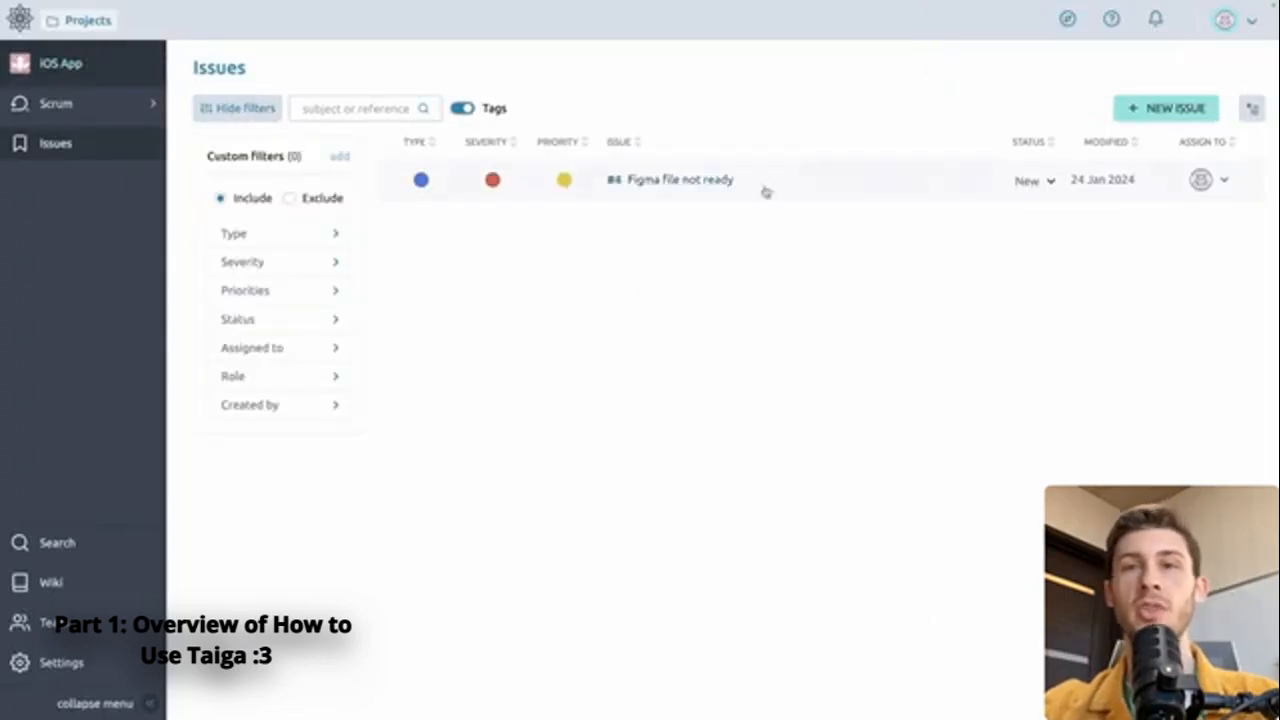
{"action": "left_click", "coordinate": [66, 664]}
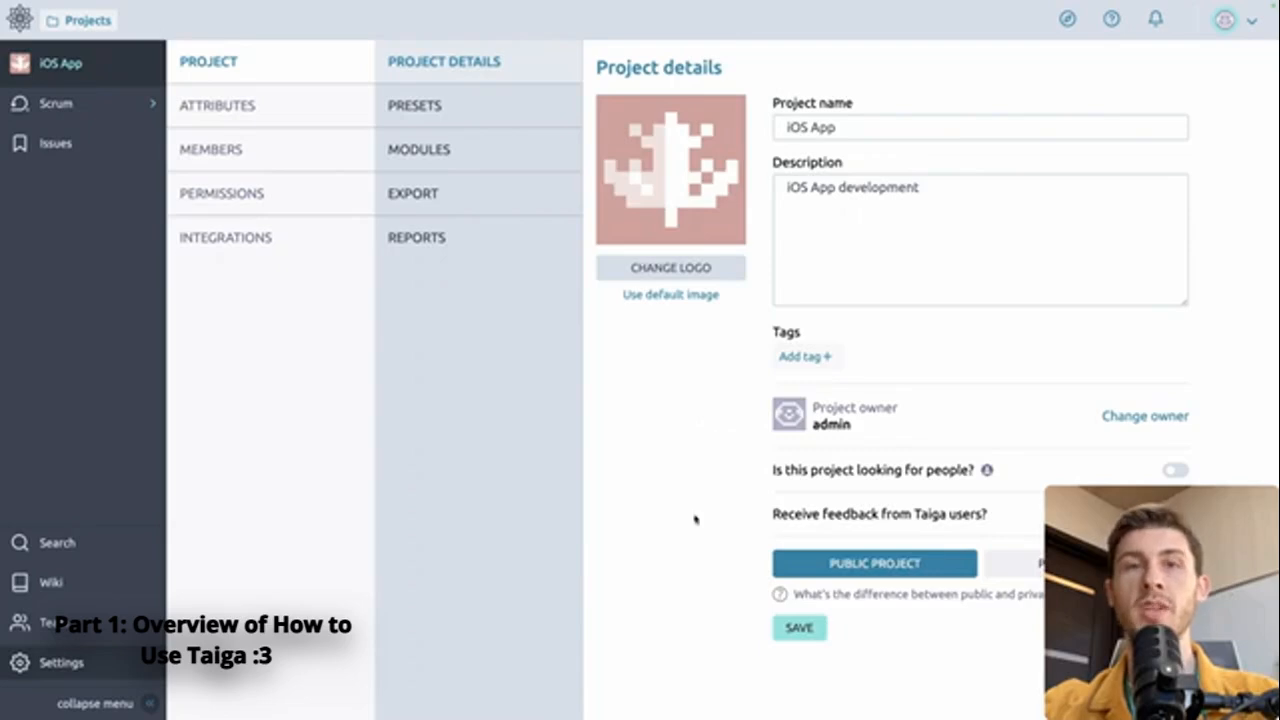
Step: Look over the epic status defaults in Presets, leaving them unchanged
{"action": "left_click", "coordinate": [505, 115]}
{"action": "left_click", "coordinate": [991, 140]}
{"action": "left_click", "coordinate": [855, 146]}
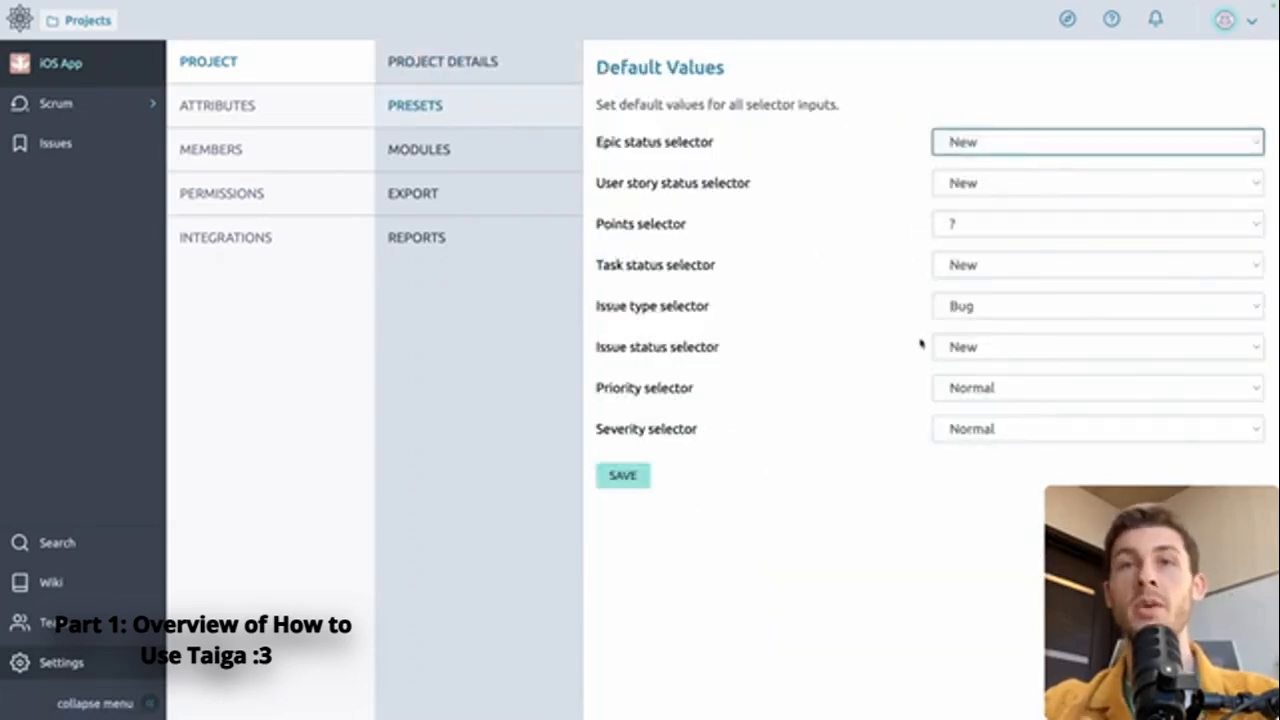
Step: Switch on the Kanban module, then move on to the Export and Integrations settings
{"action": "left_click", "coordinate": [466, 152]}
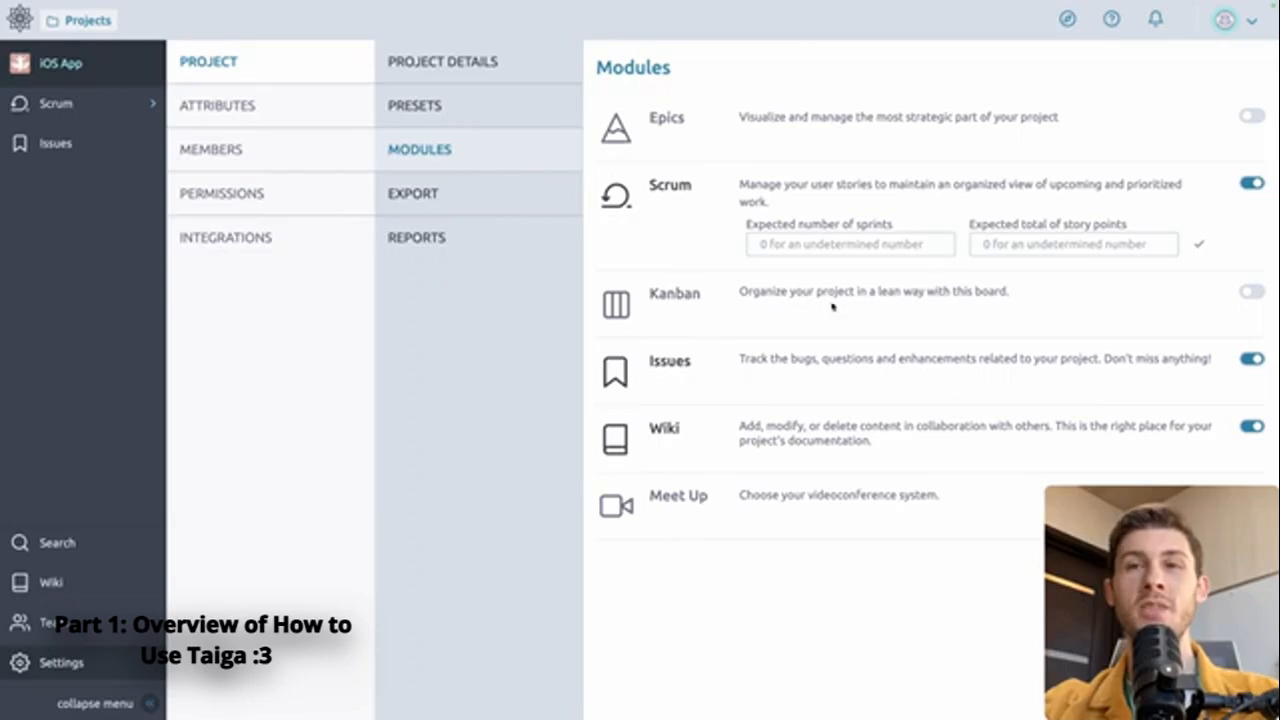
{"action": "left_click", "coordinate": [1250, 292]}
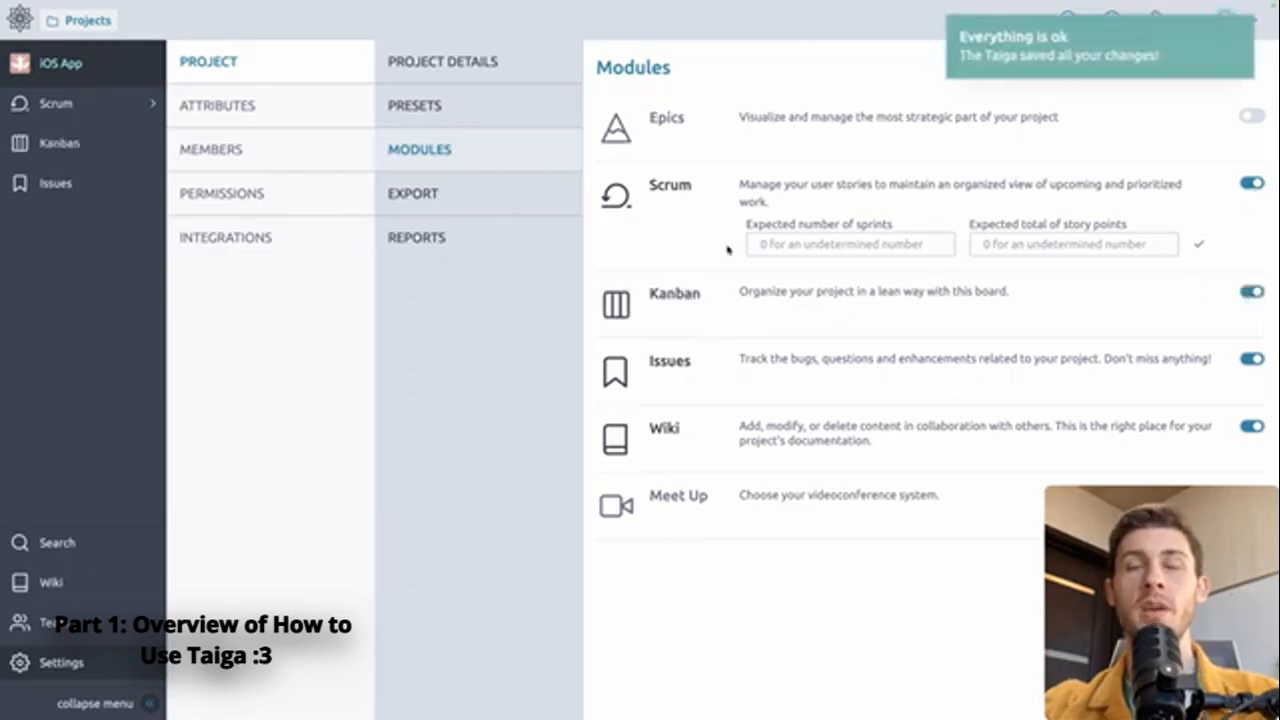
{"action": "left_click", "coordinate": [434, 193]}
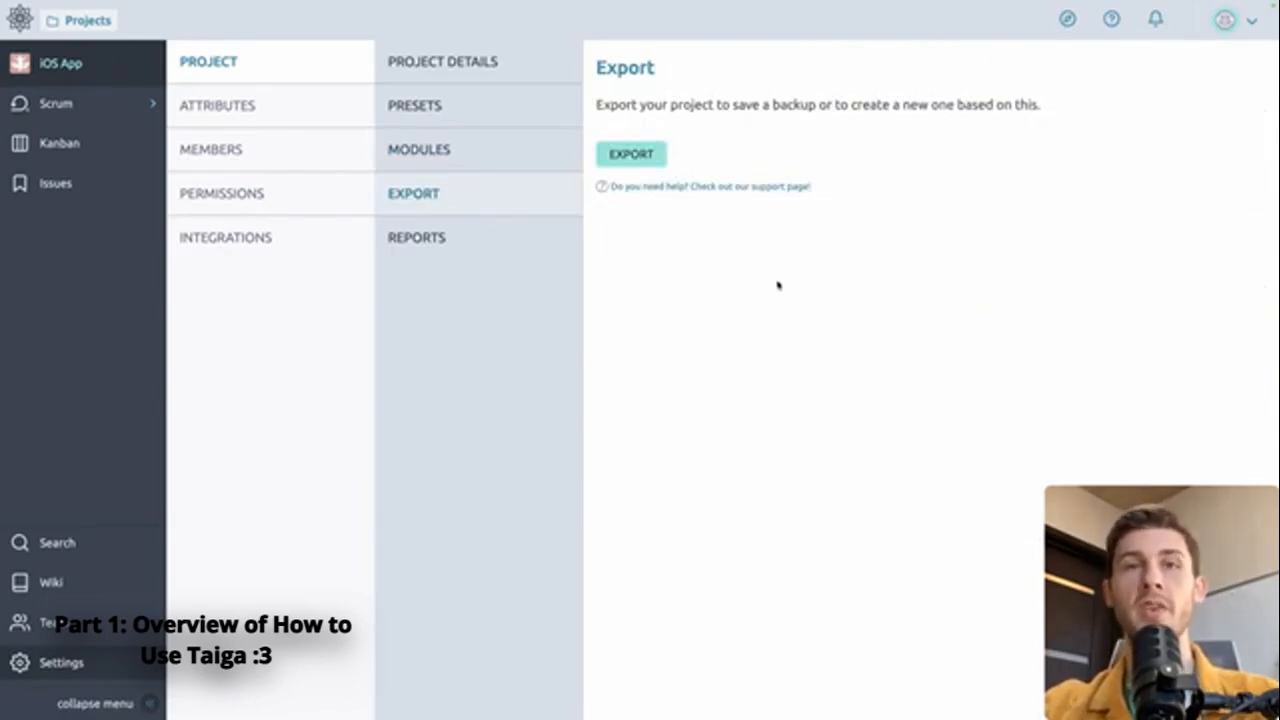
{"action": "left_click", "coordinate": [252, 237]}
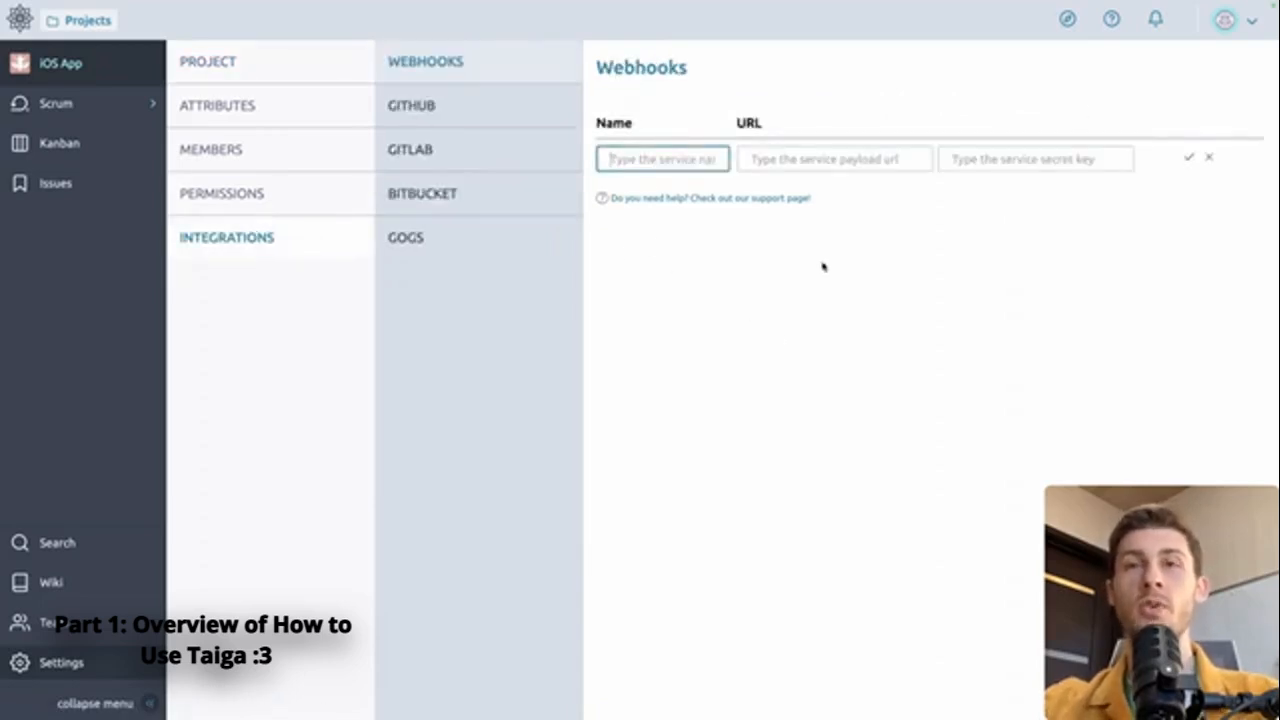
Step: Review the GitHub integration and its help article, then Bitbucket, before switching to the Kanban board
{"action": "left_click", "coordinate": [486, 124]}
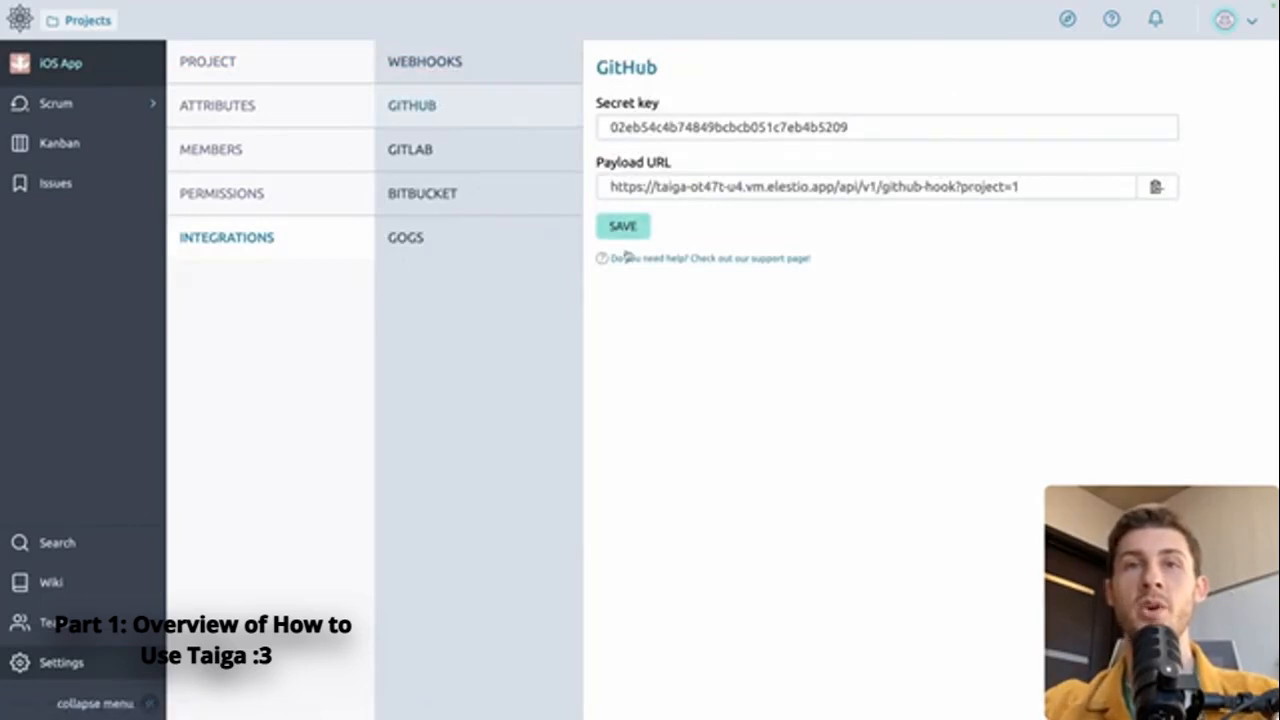
{"action": "left_click", "coordinate": [796, 260]}
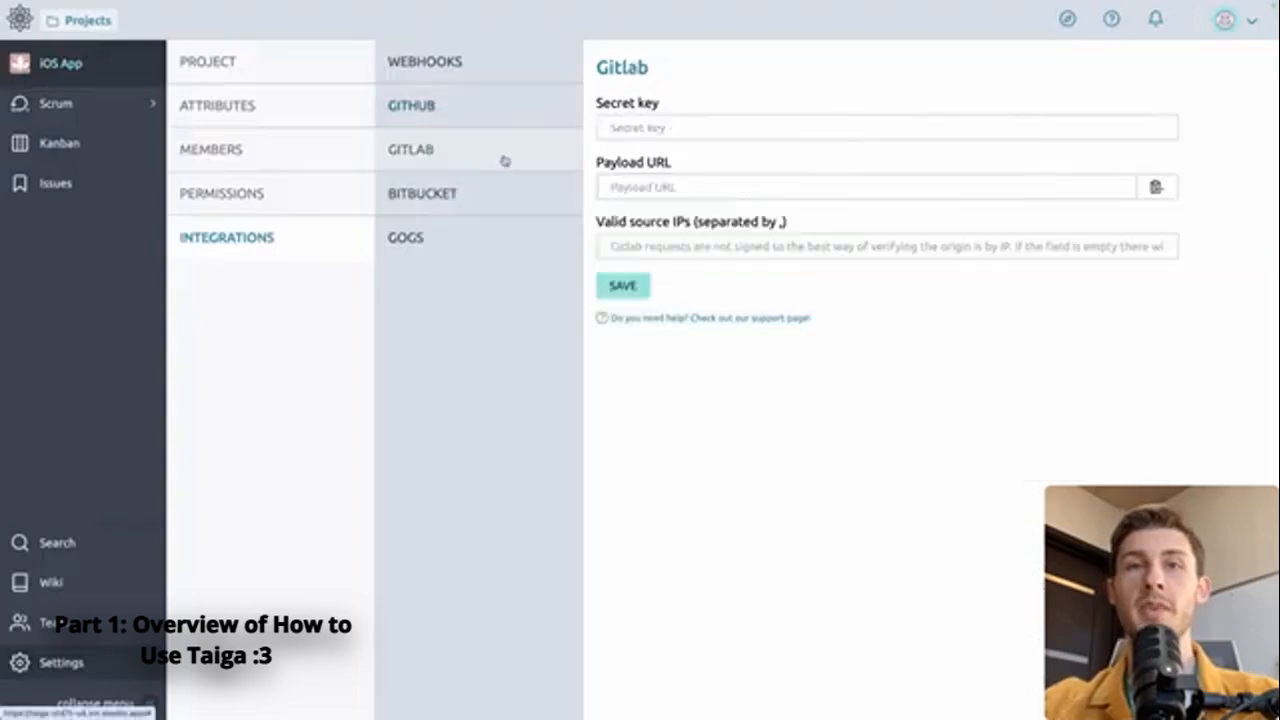
{"action": "left_click", "coordinate": [486, 194]}
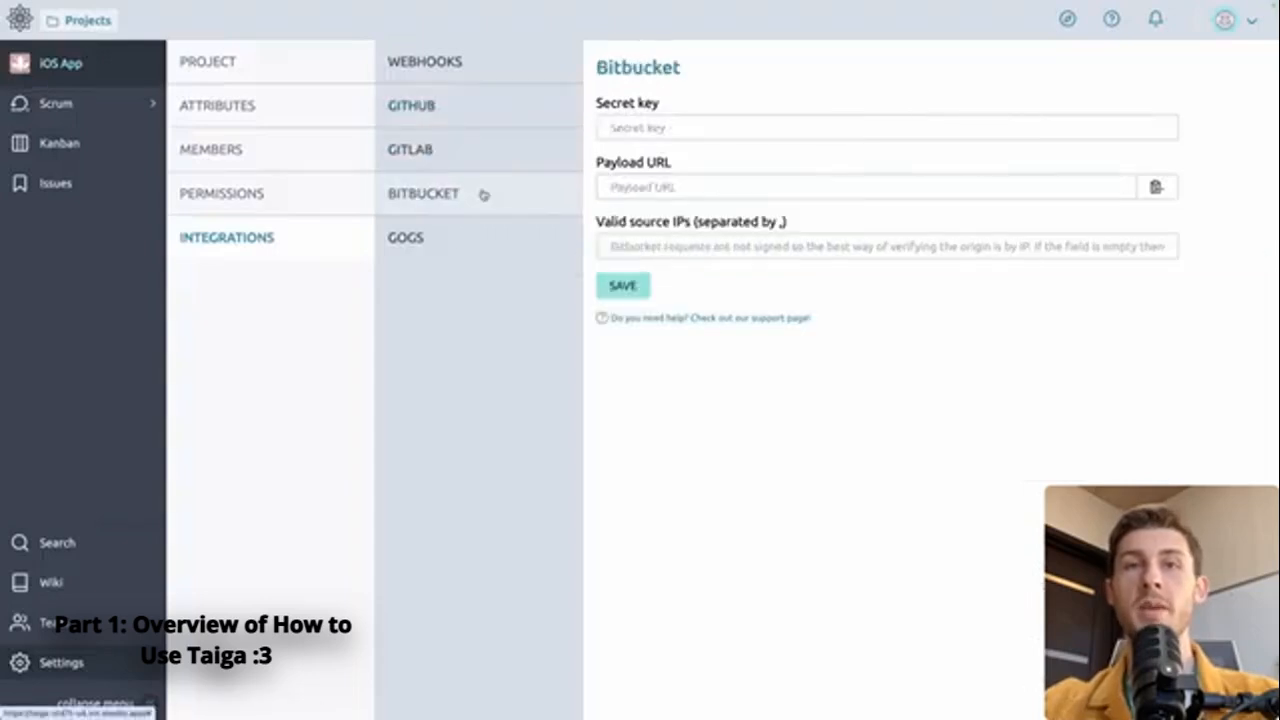
{"action": "left_click", "coordinate": [58, 150]}
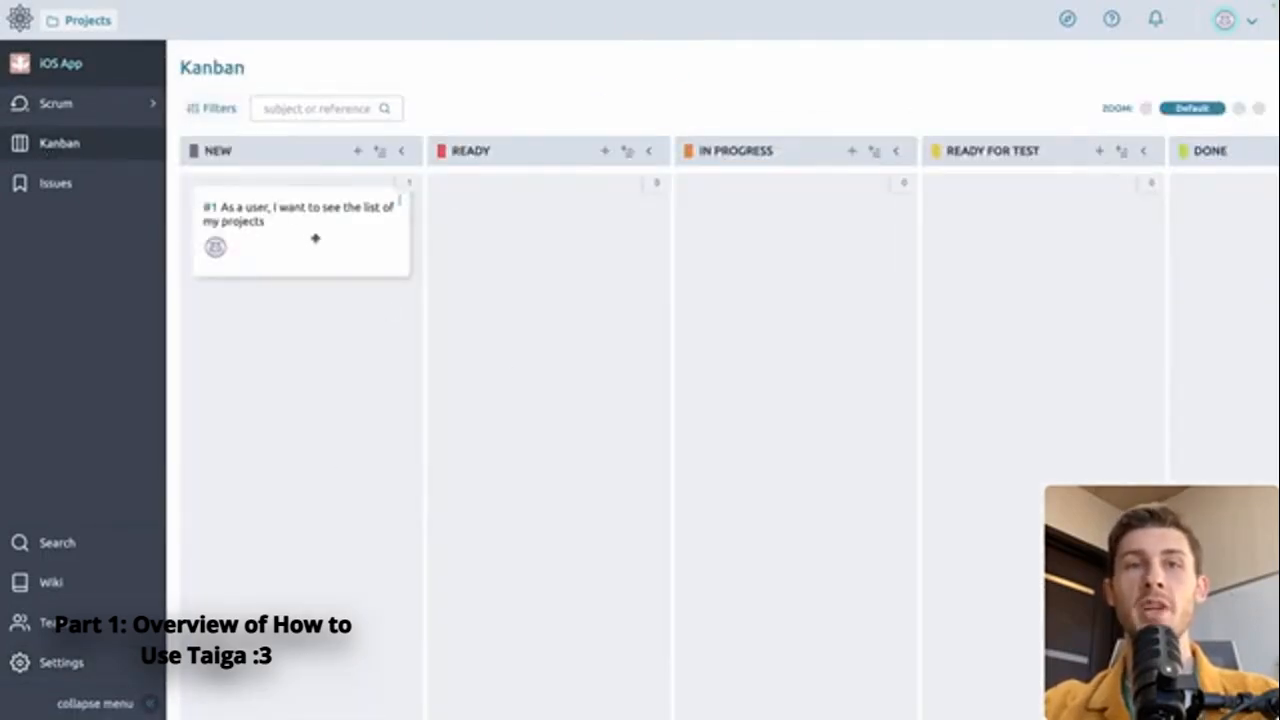
Step: Drag user story #1 toward Ready, dismiss the project search, and go to the Wiki
{"action": "left_click_drag", "start_coordinate": [294, 234], "coordinate": [769, 323]}
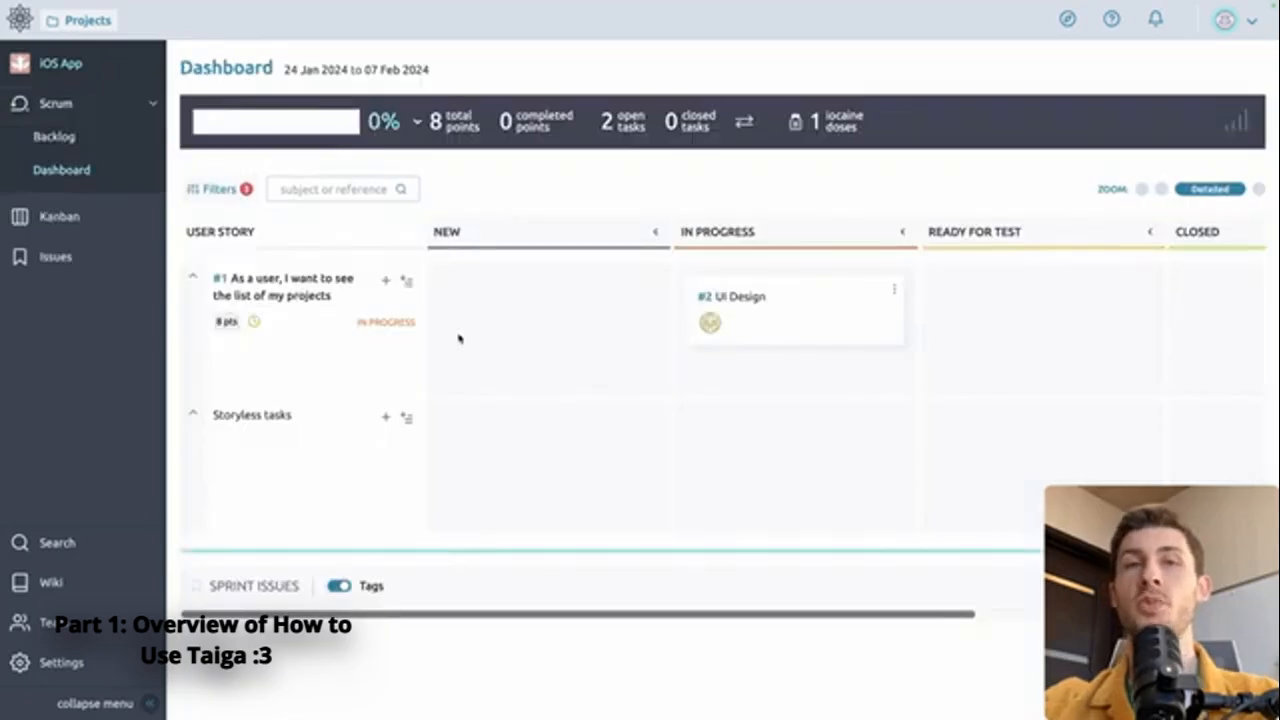
{"action": "left_click", "coordinate": [43, 543]}
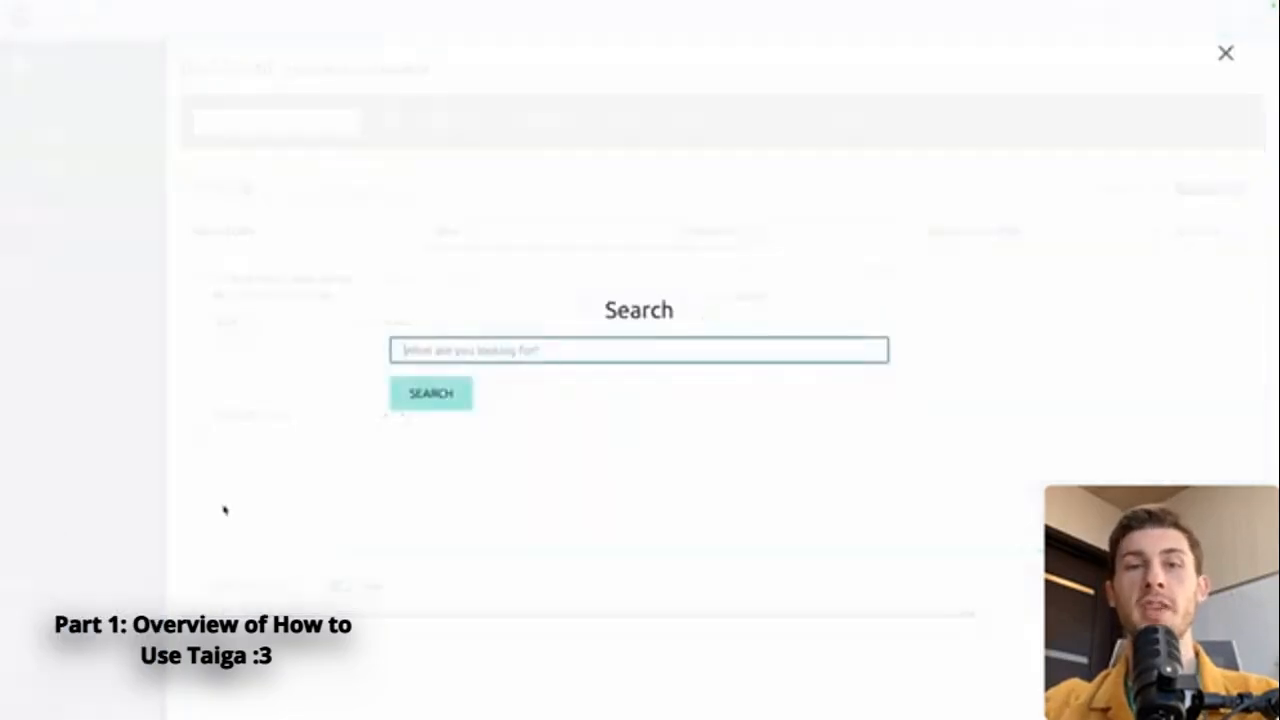
{"action": "key", "text": "Escape"}
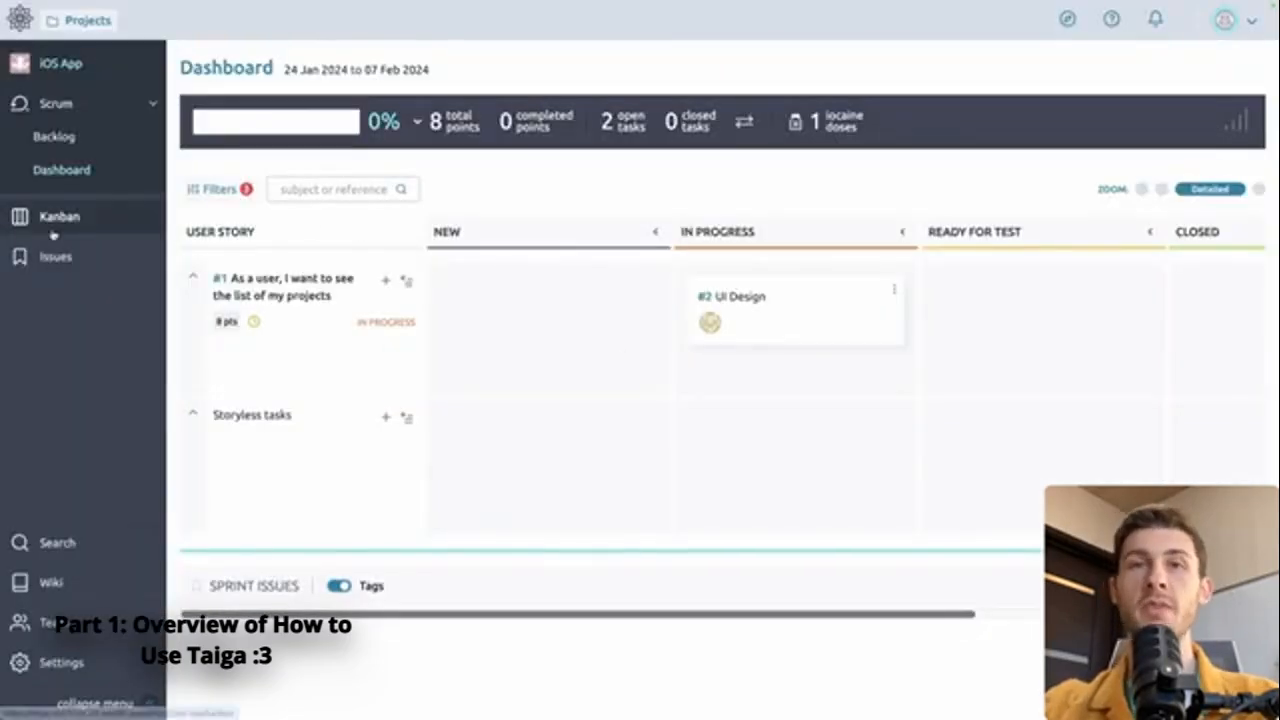
{"action": "left_click", "coordinate": [86, 587]}
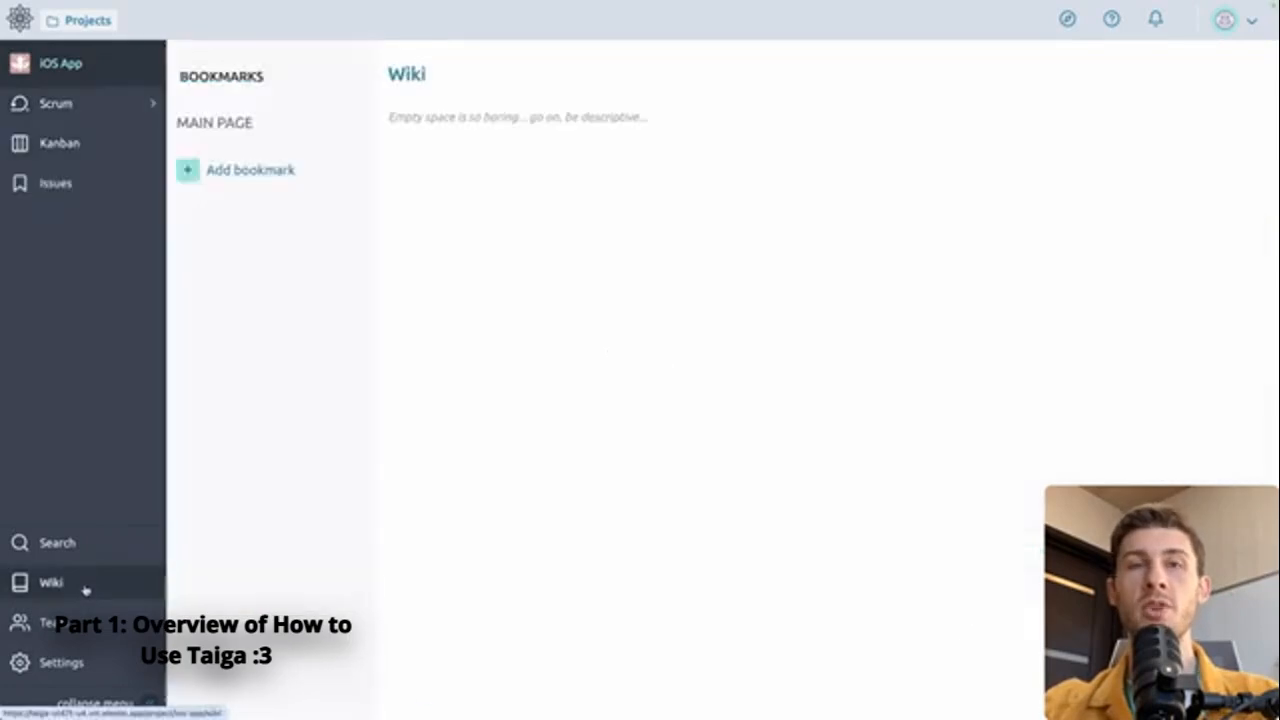
Step: Write 'Hello these are the links of our documentation' on the wiki page and add a bookmark
{"action": "left_click", "coordinate": [420, 120]}
{"action": "type", "text": "Hello these are the links of our docu"}
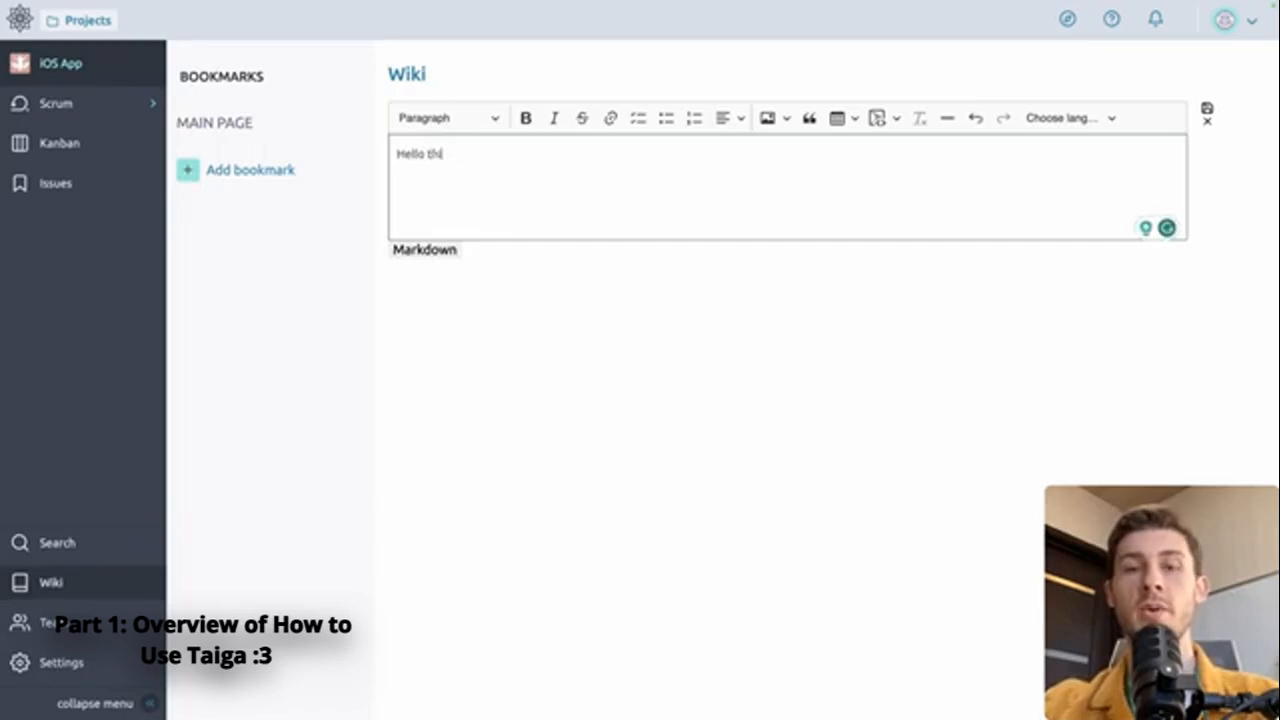
{"action": "type", "text": "mentation"}
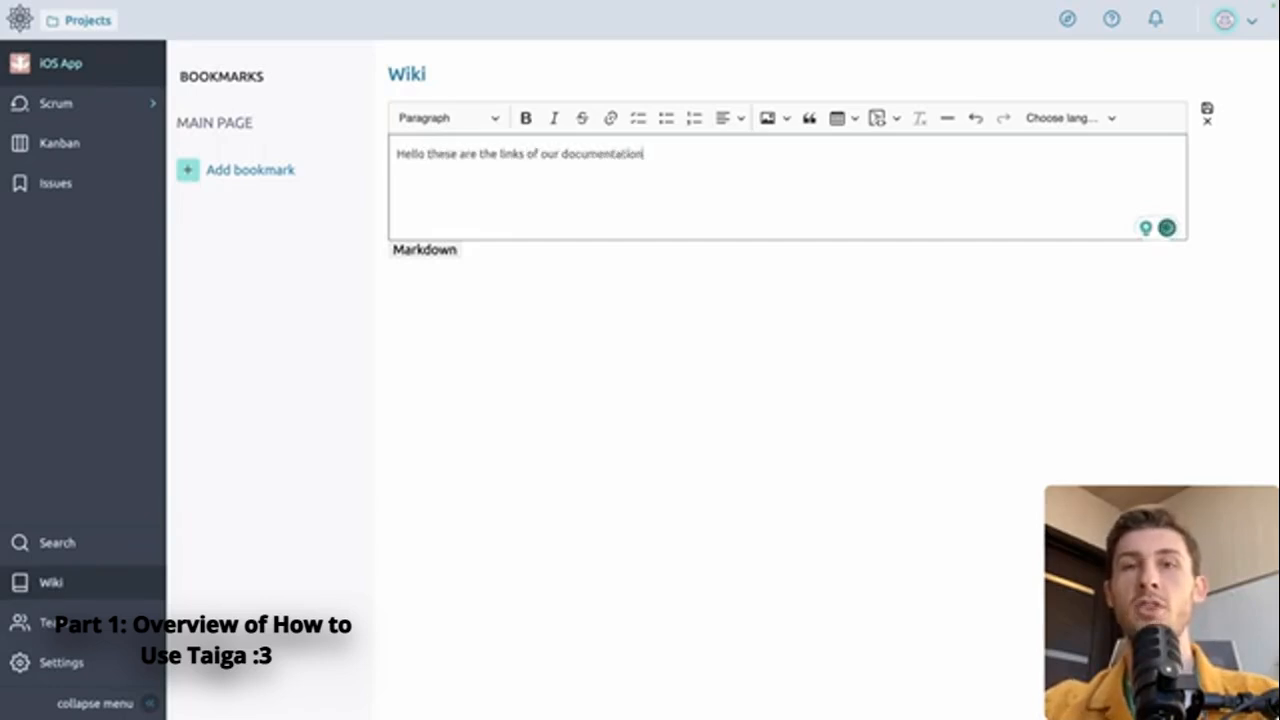
{"action": "left_click", "coordinate": [245, 170]}
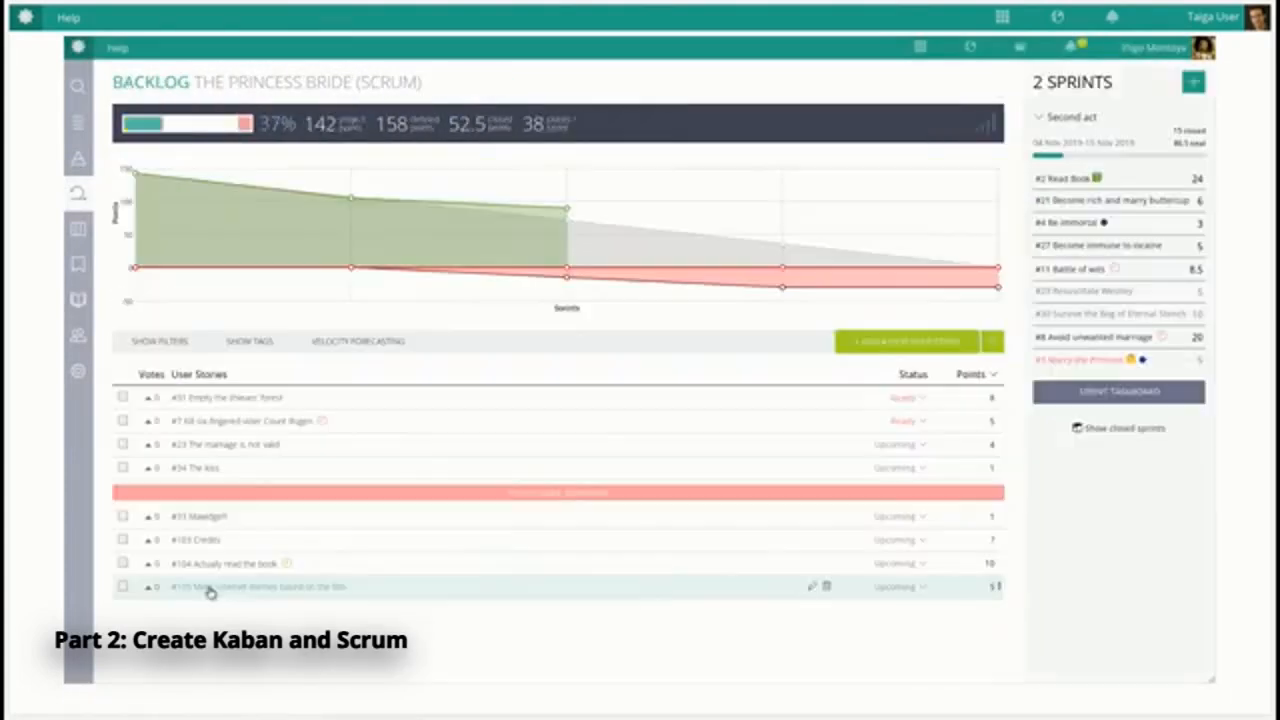
Step: Enlarge the Kanban cards and move #11 Battle of wits into Ready for Test
{"action": "left_click_drag", "start_coordinate": [371, 587], "coordinate": [213, 540]}
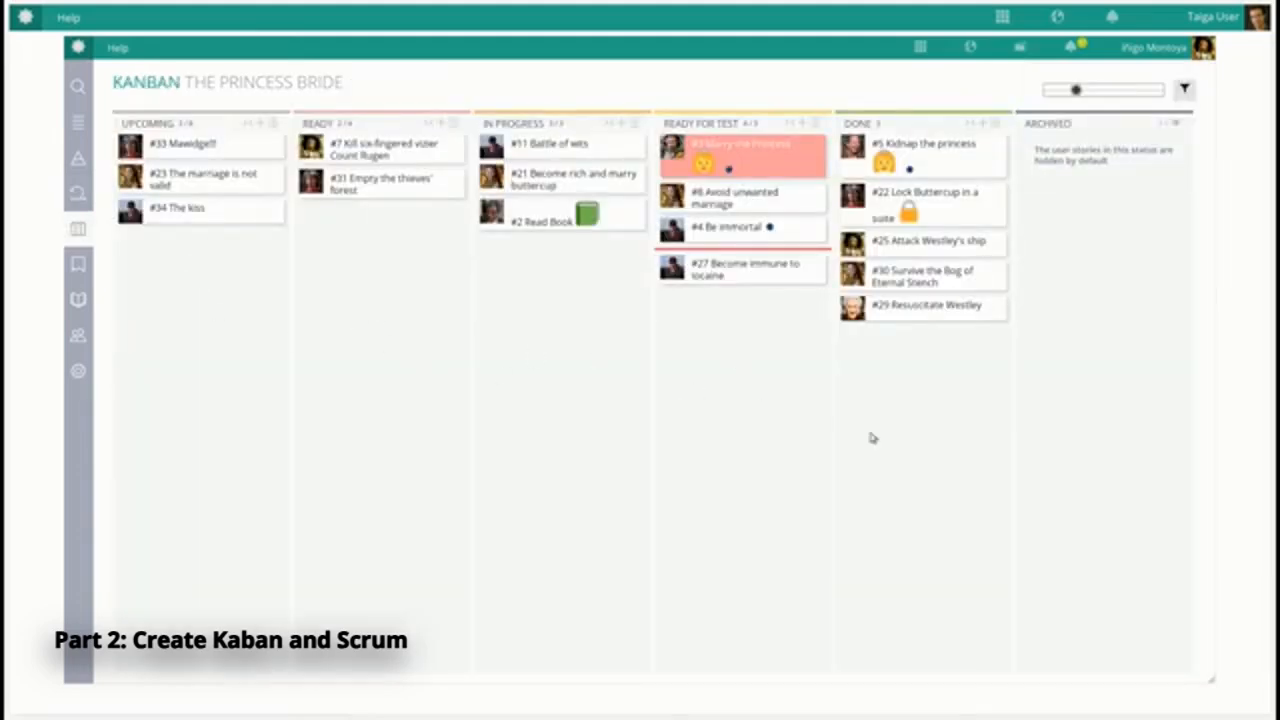
{"action": "left_click_drag", "start_coordinate": [1076, 90], "coordinate": [1158, 90]}
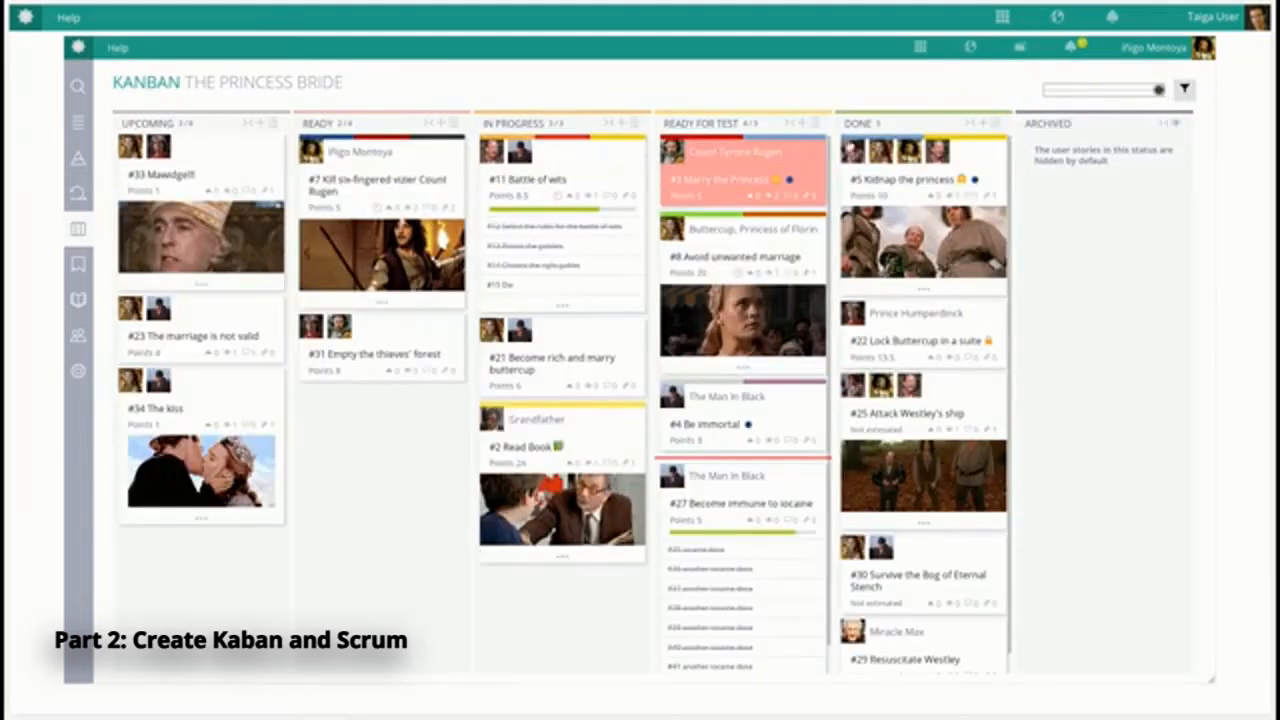
{"action": "left_click_drag", "start_coordinate": [540, 185], "coordinate": [694, 192]}
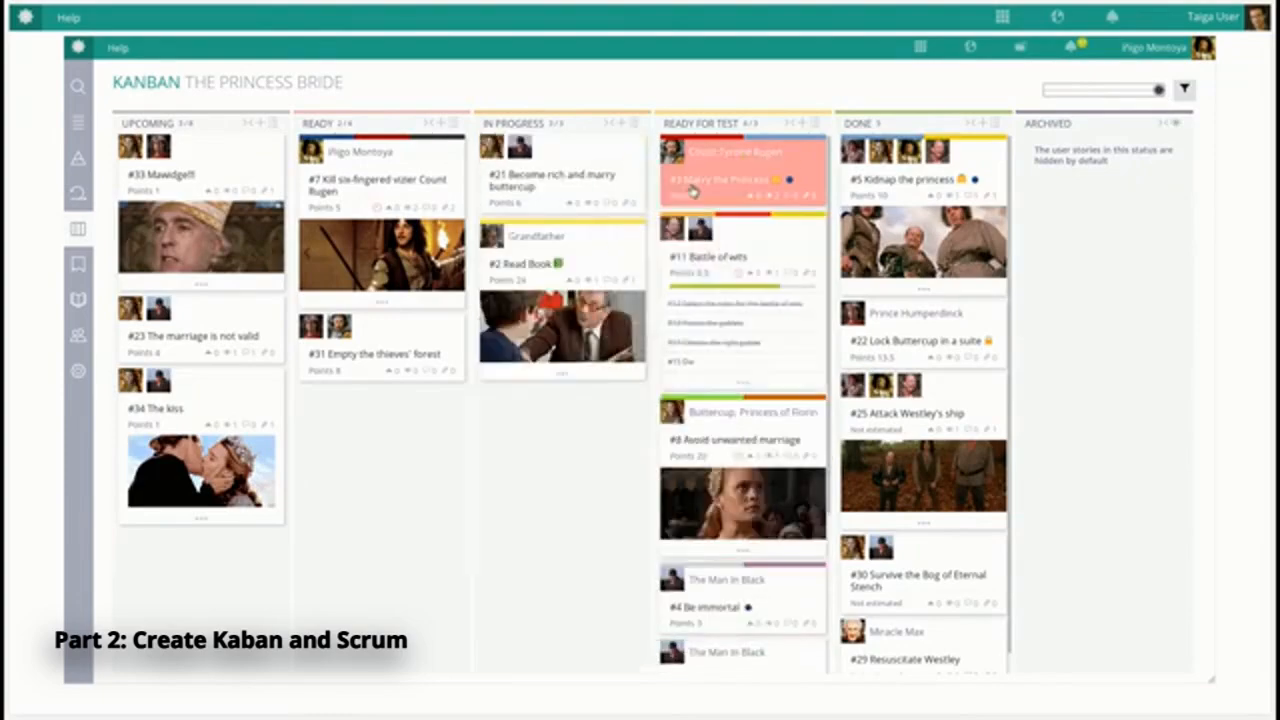
Step: Add a 'create endcredits' user story and place its card in the Done column
{"action": "left_click", "coordinate": [258, 123]}
{"action": "key", "text": "Escape"}
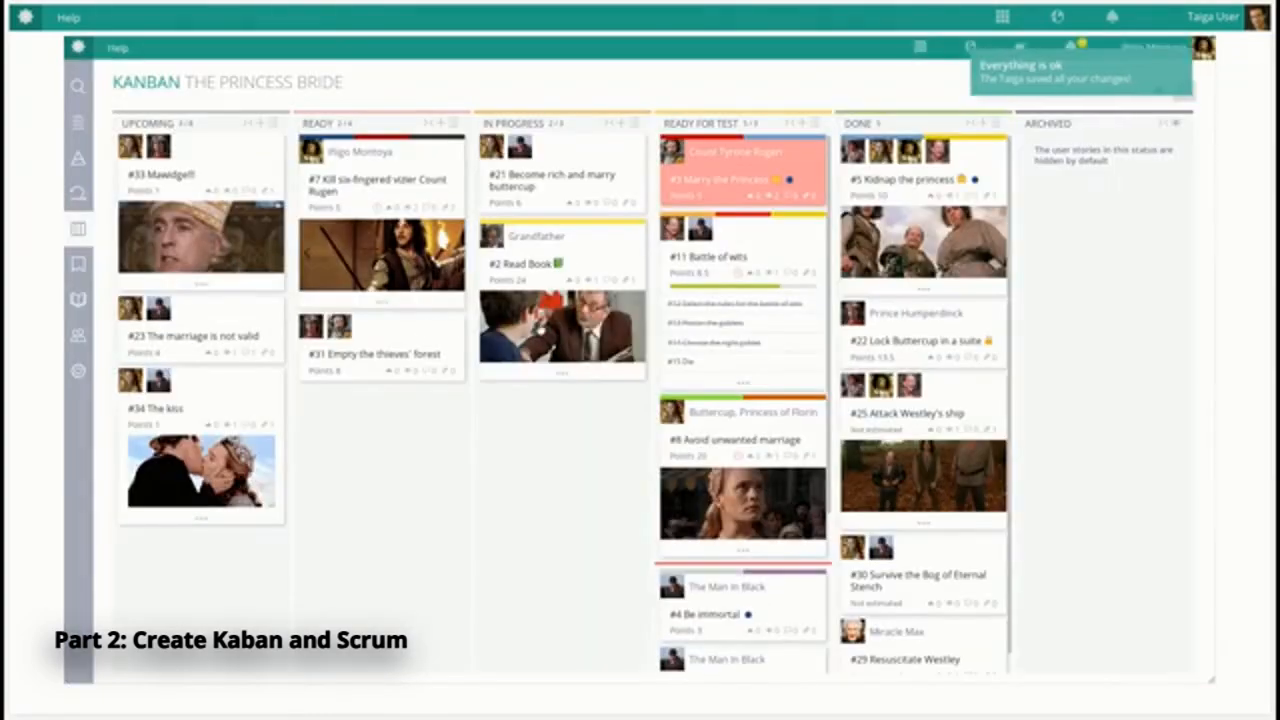
{"action": "left_click_drag", "start_coordinate": [240, 575], "coordinate": [952, 420]}
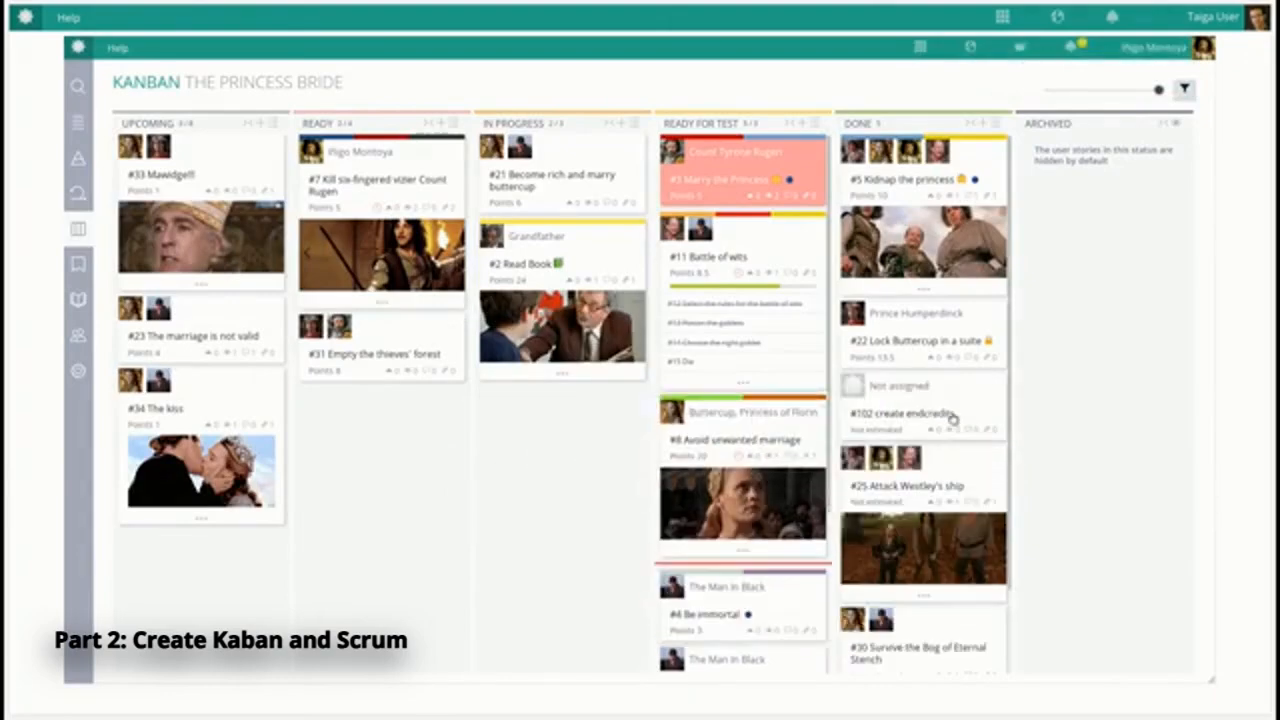